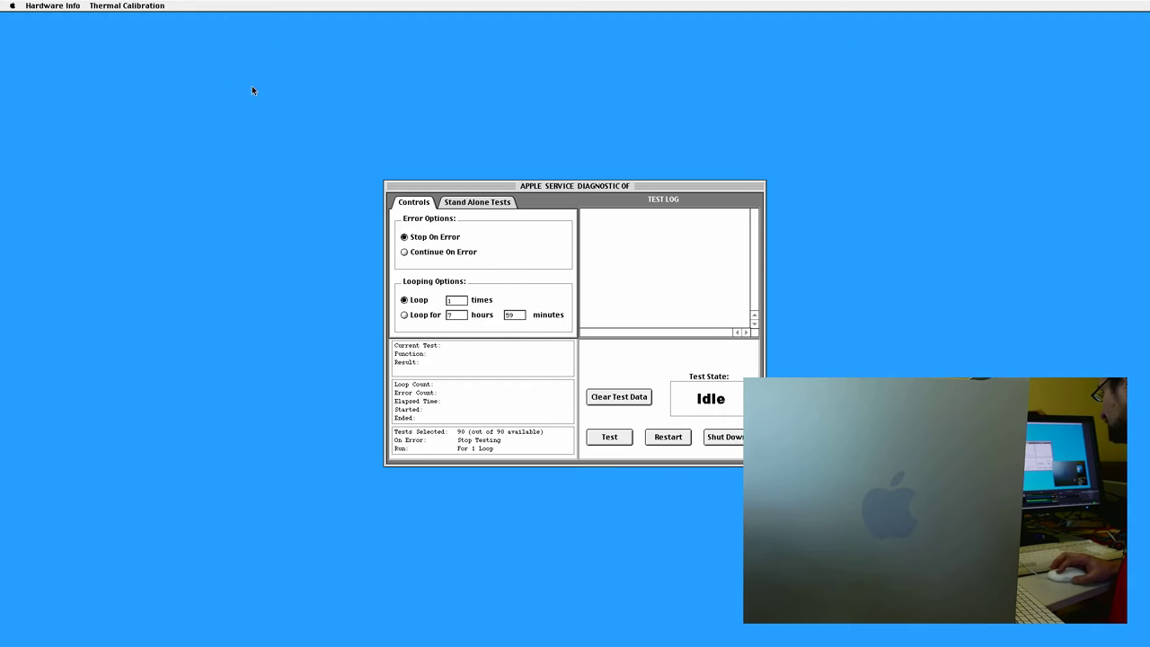
Run the thermal calibration of the unit and reposition the diagnostic and calibration windows.
drag(492, 188, 457, 178)
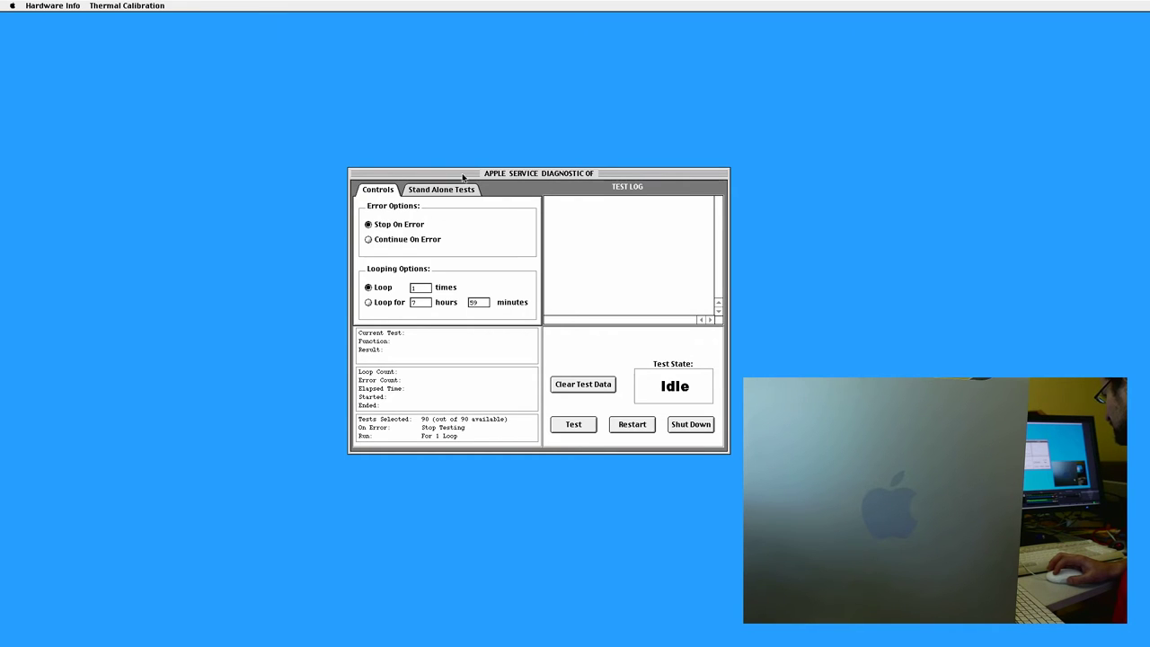
drag(464, 177, 439, 177)
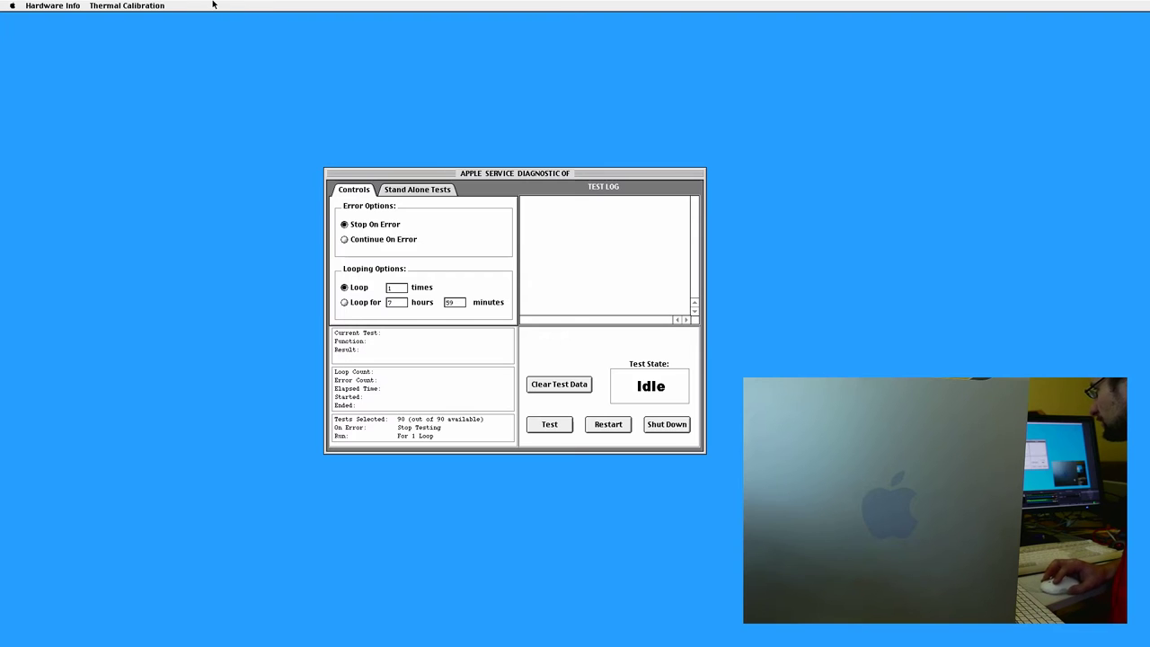
click(158, 5)
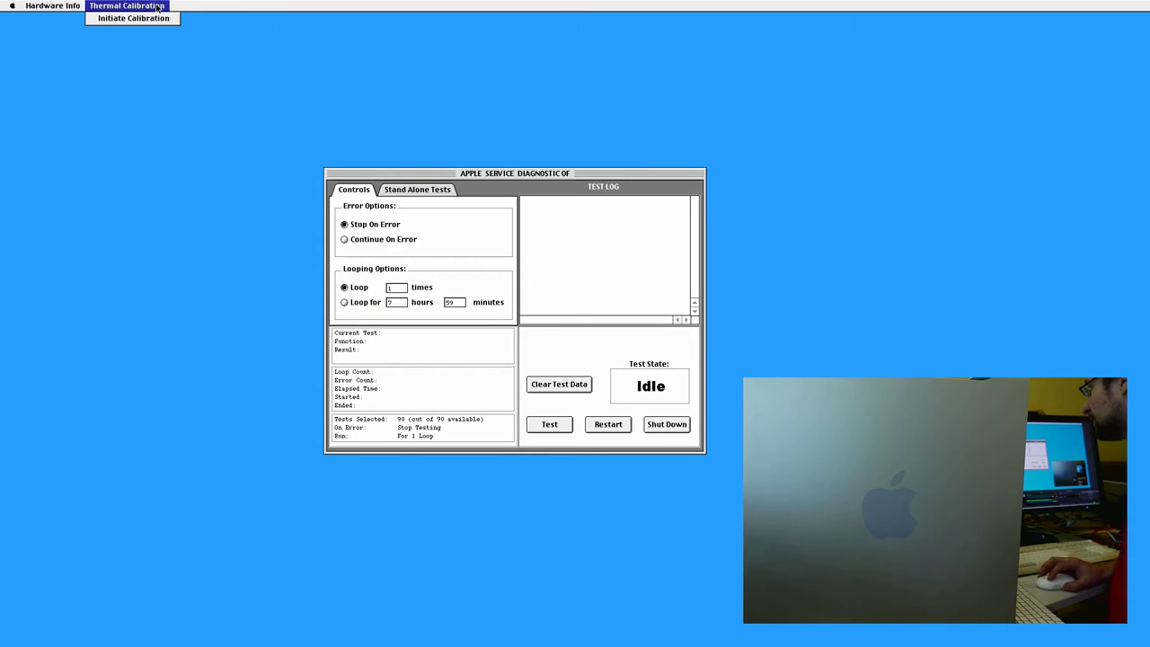
click(156, 19)
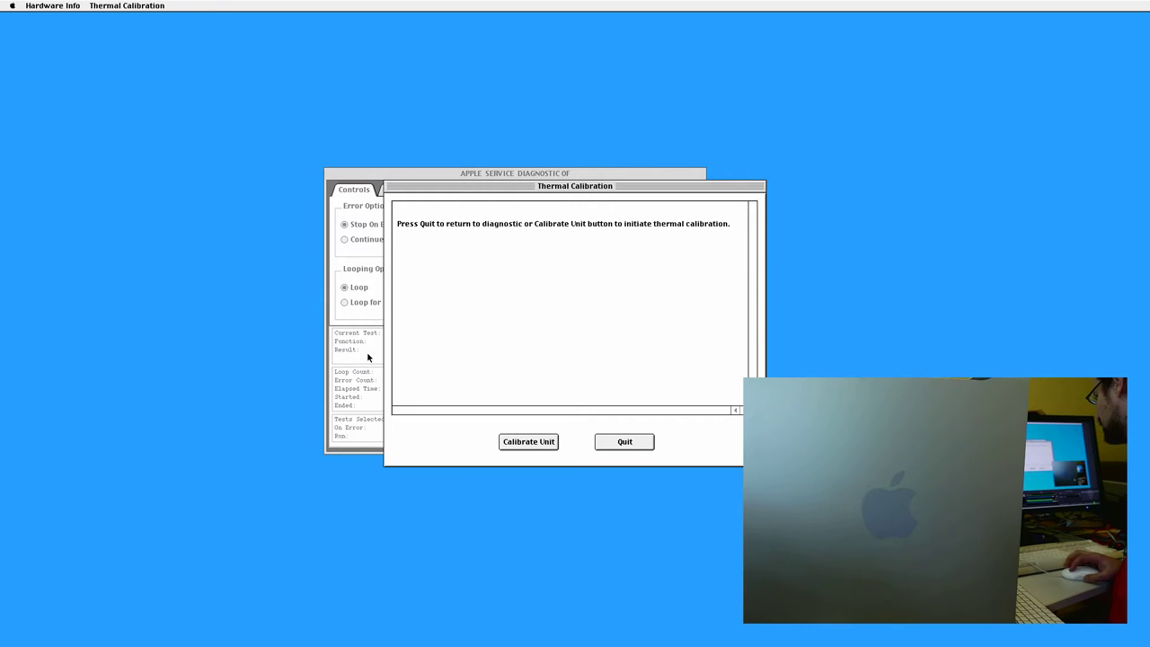
click(528, 442)
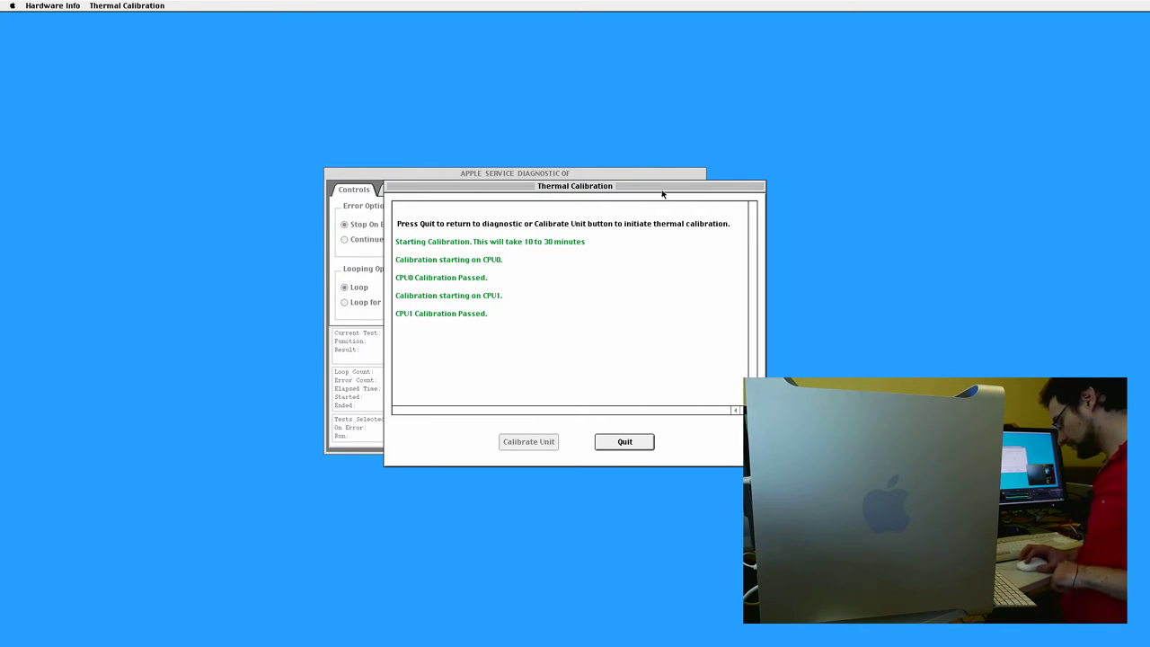
drag(619, 194, 570, 196)
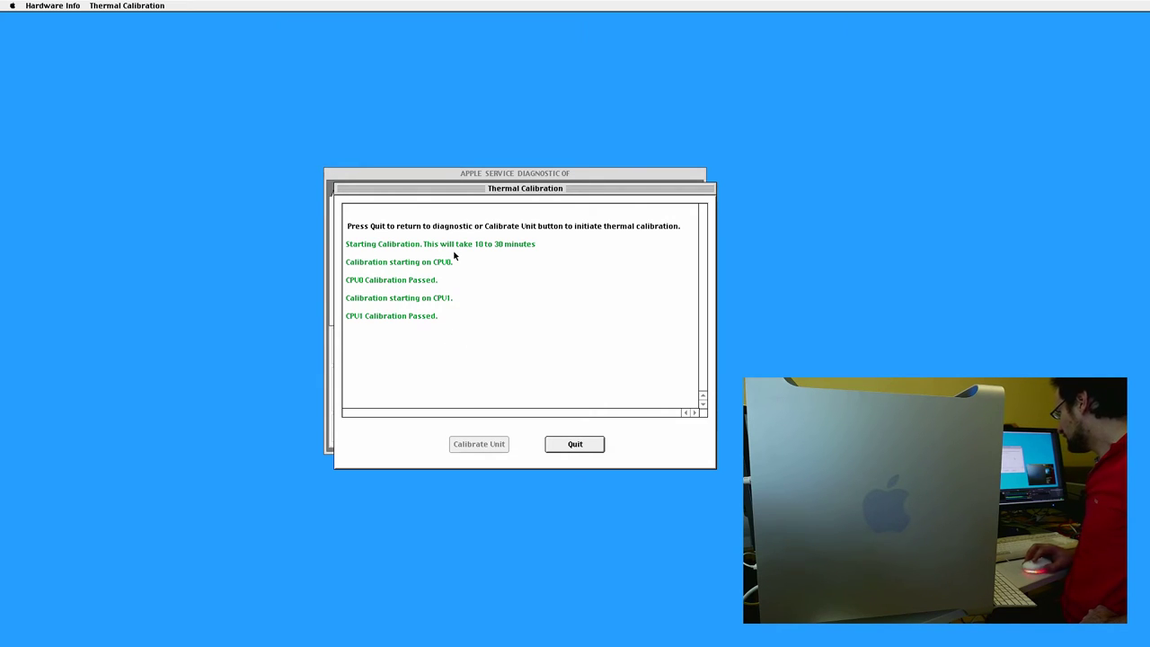
drag(455, 192, 316, 306)
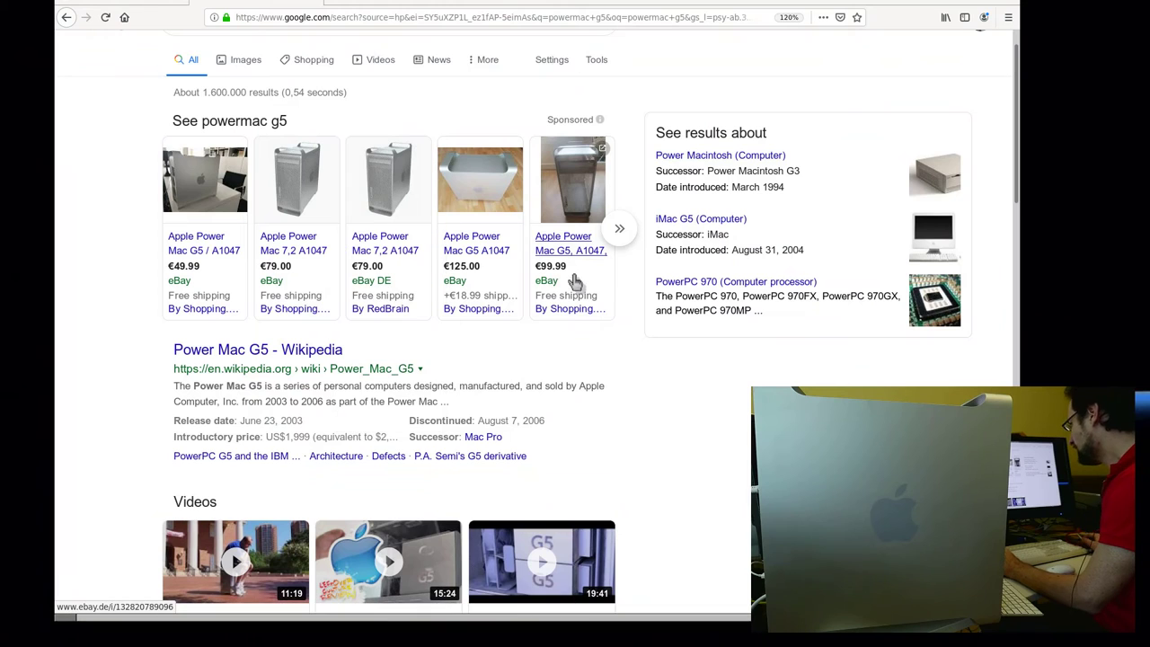
Switch to the web browser, search Google for "powermac g5 wiki" and open the Power Mac G5 Wikipedia article.
mouse_move(556, 273)
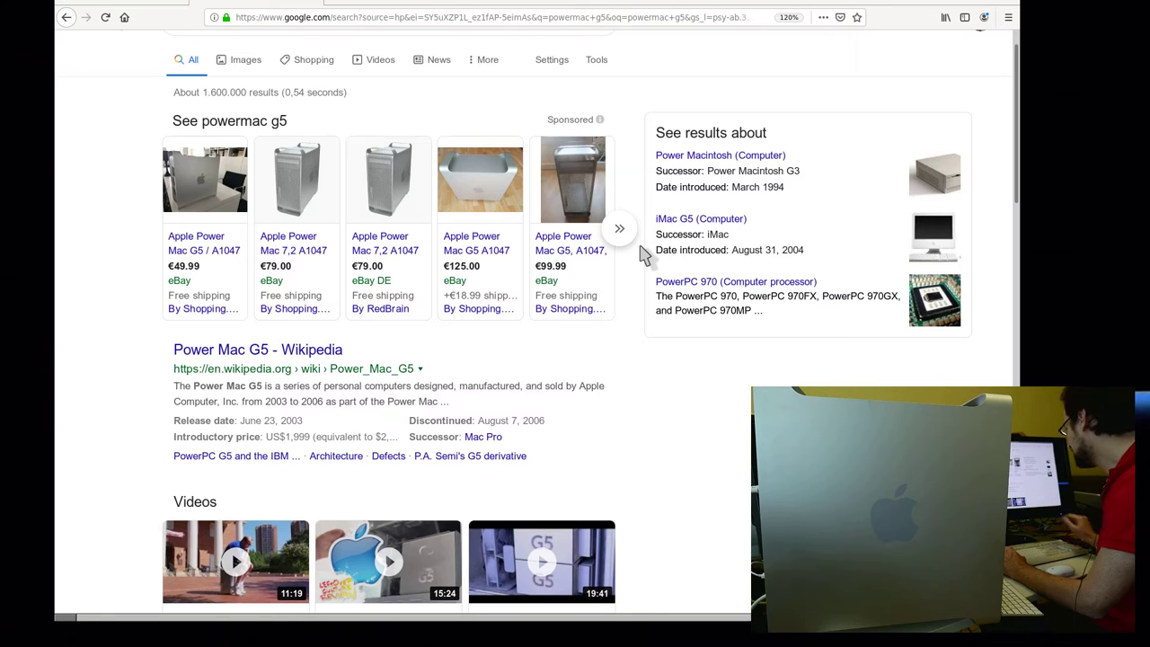
scroll(328, 81, up, 1)
scroll(328, 85, up, 2)
click(347, 70)
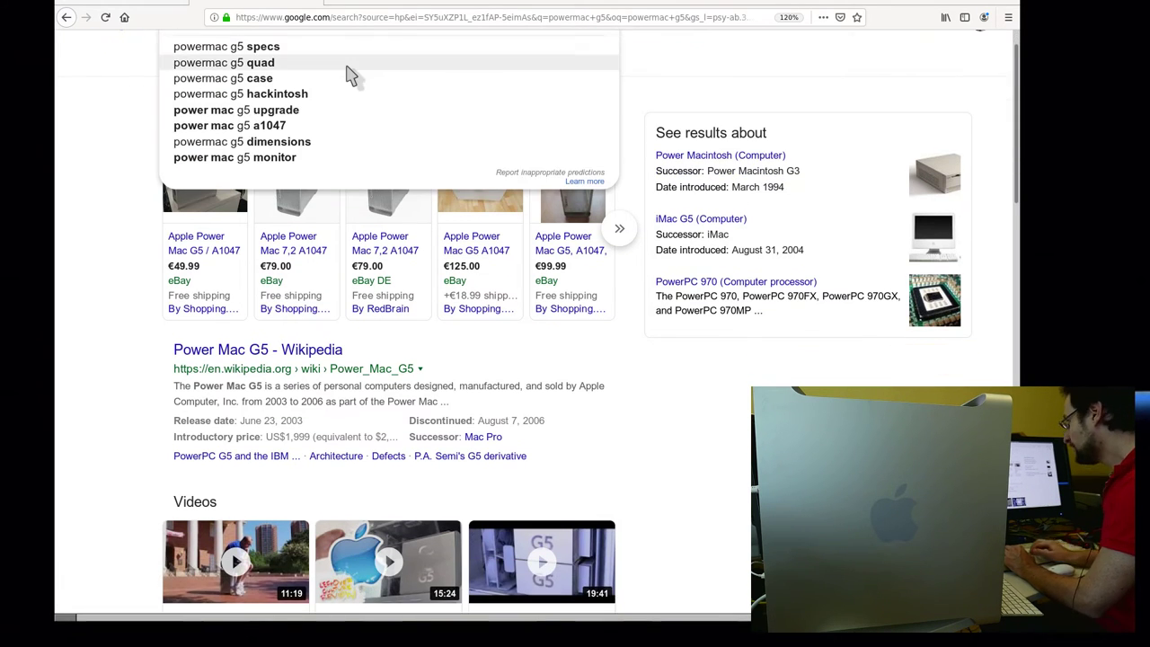
scroll(348, 72, up, 1)
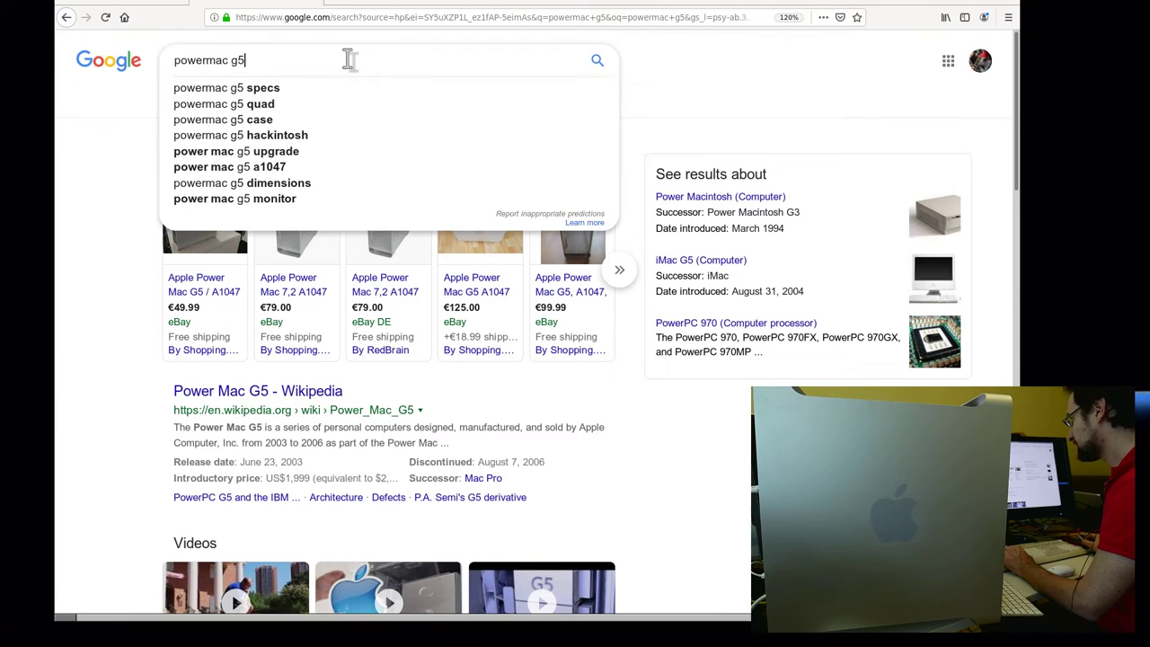
text(wiki)
key(Return)
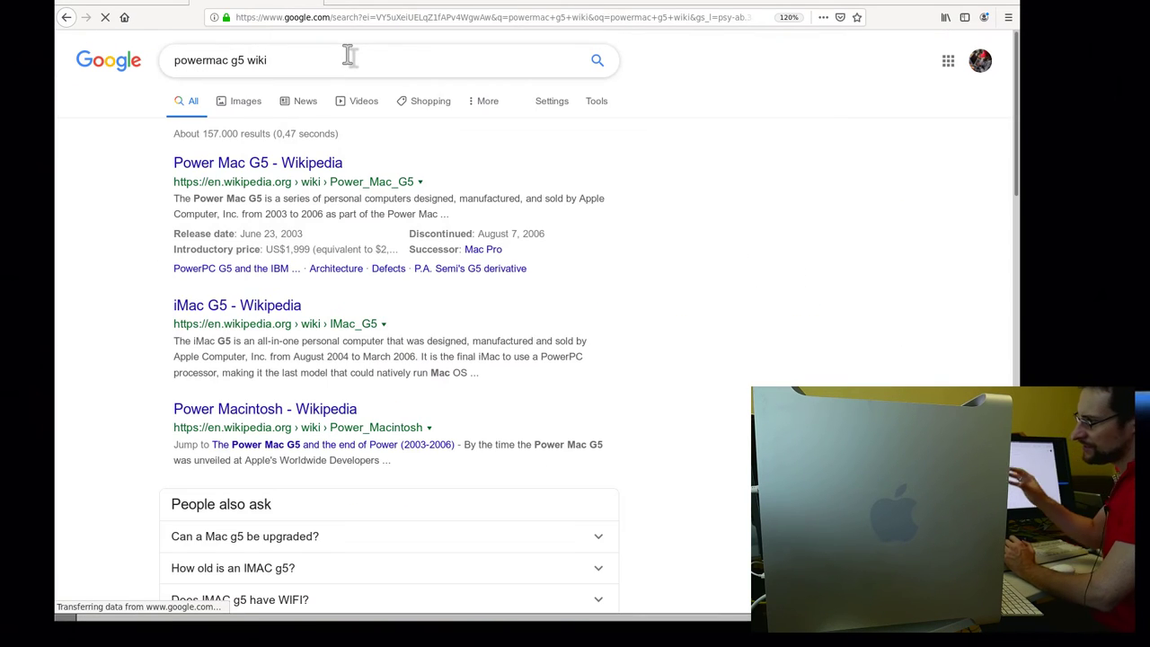
click(284, 165)
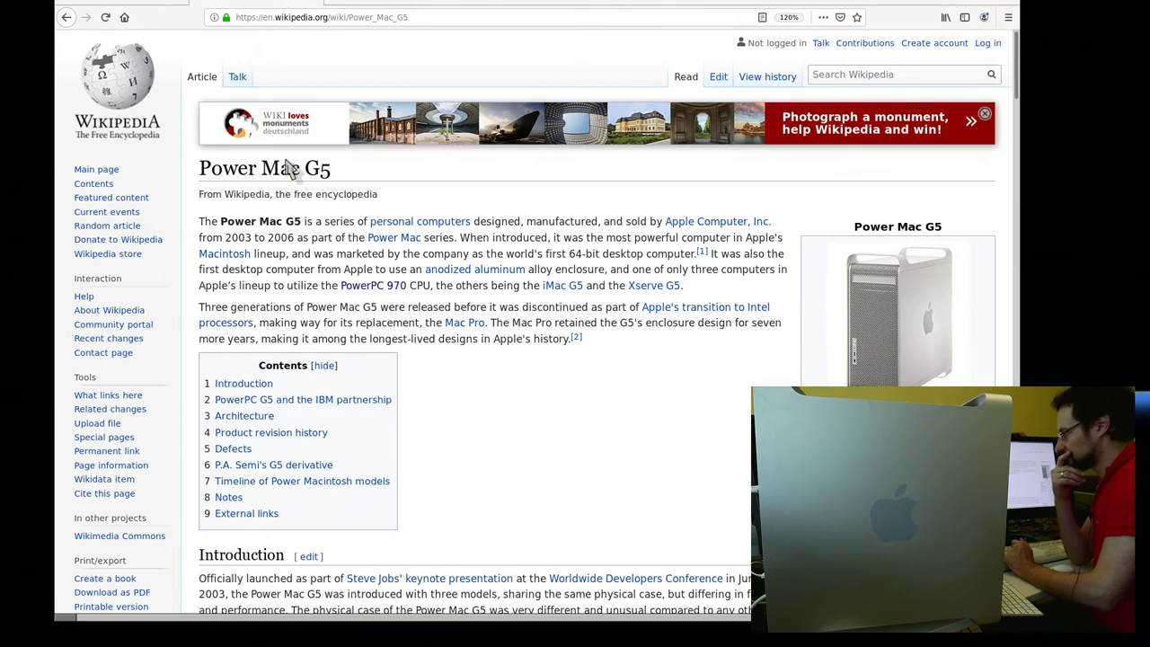
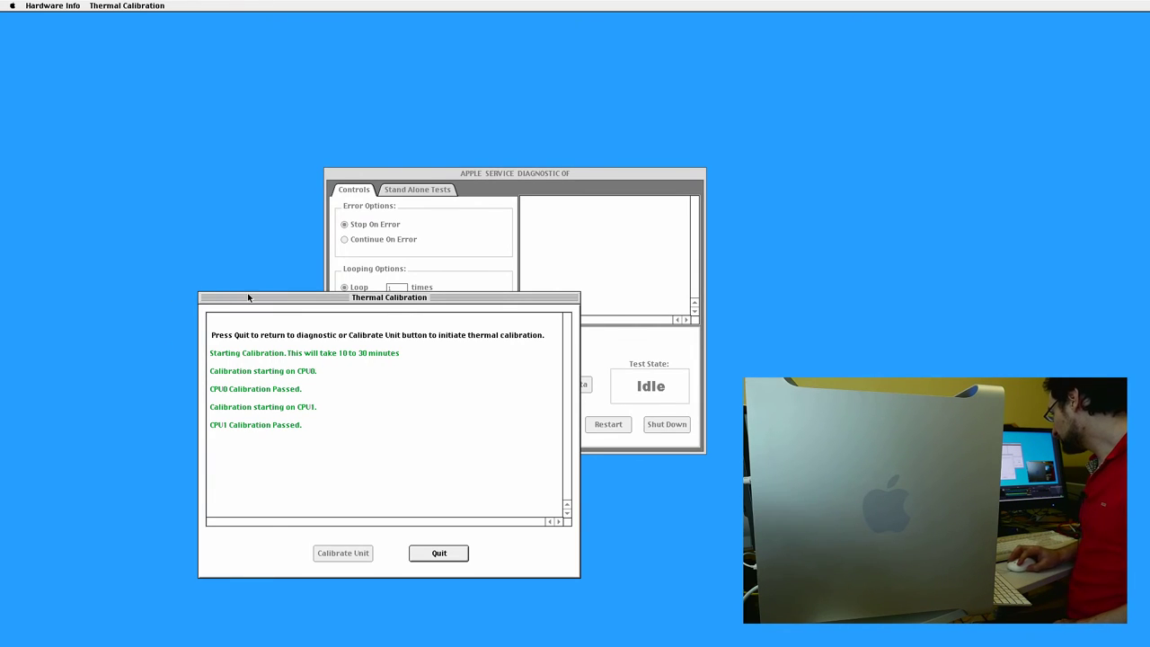
Return to Apple Service Diagnostic, reposition the Thermal Calibration window and quit the calibration.
drag(249, 298, 236, 290)
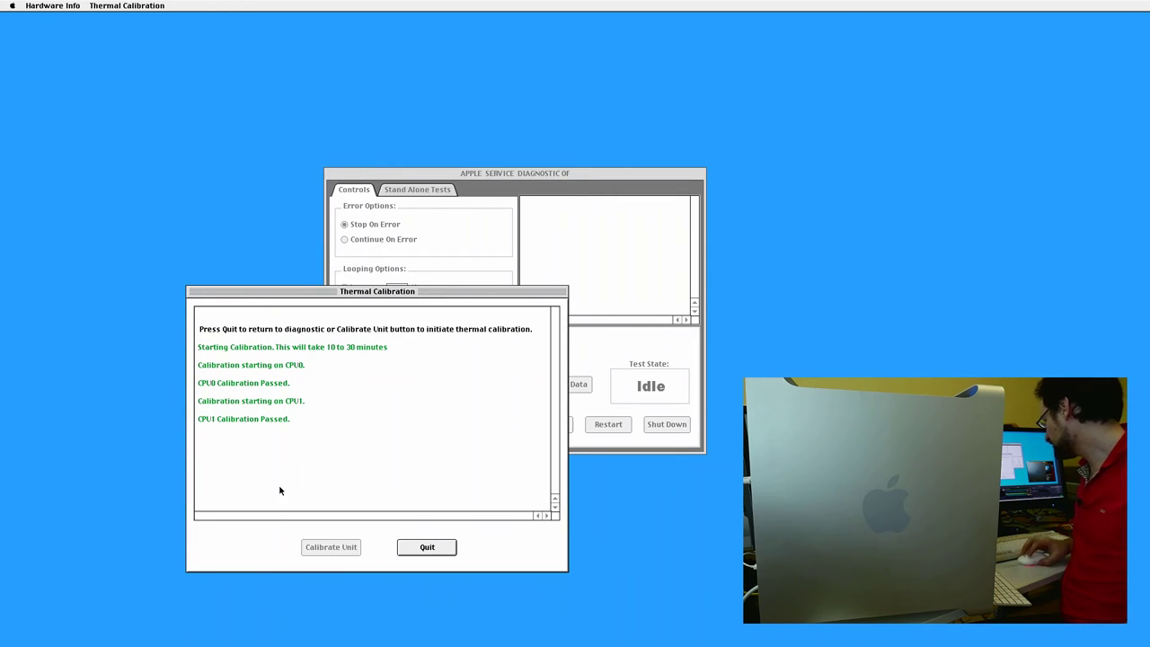
click(428, 547)
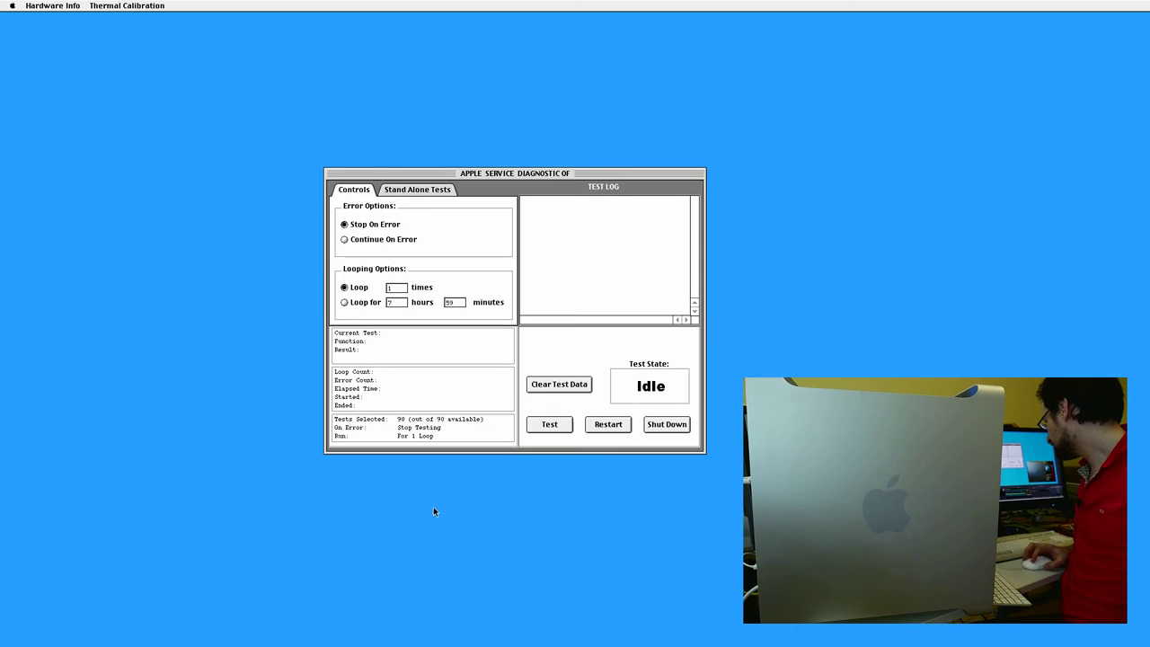
Start the diagnostic run with all tests selected, reposition the diagnostic window and stop the run.
click(550, 424)
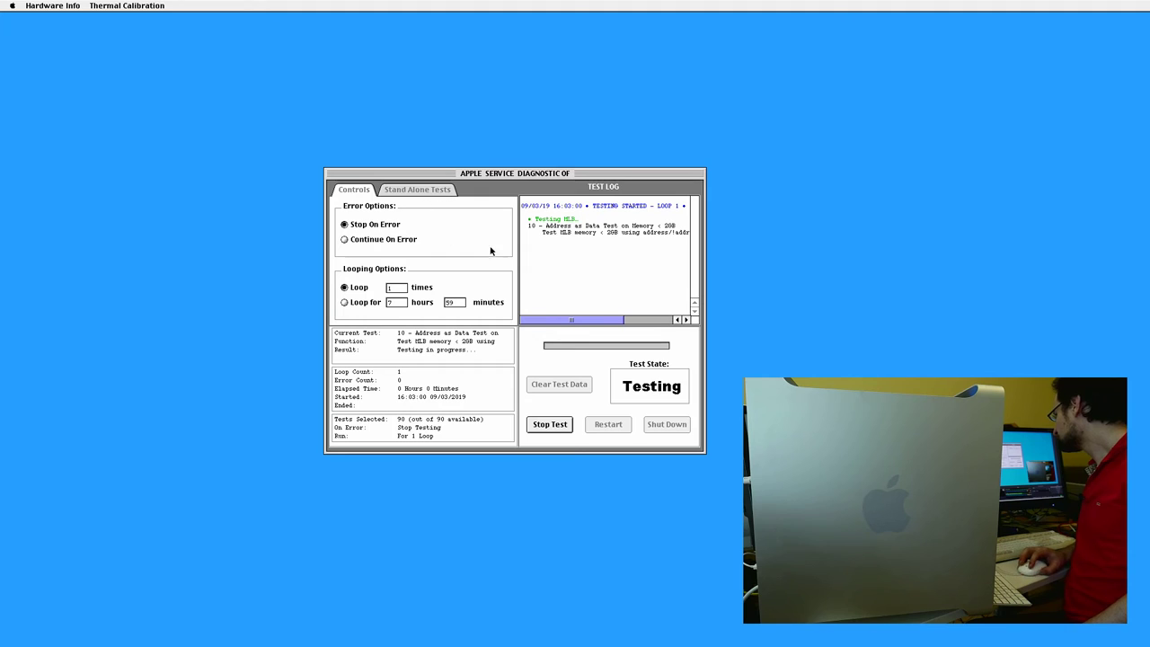
drag(543, 325, 495, 308)
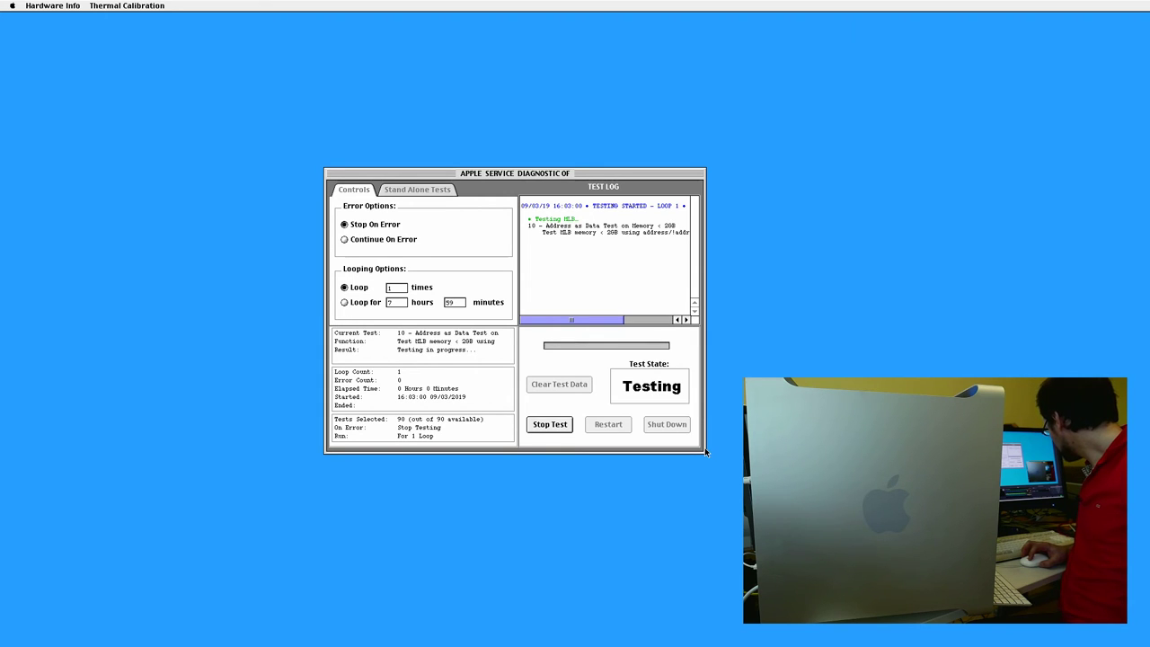
drag(704, 451, 596, 408)
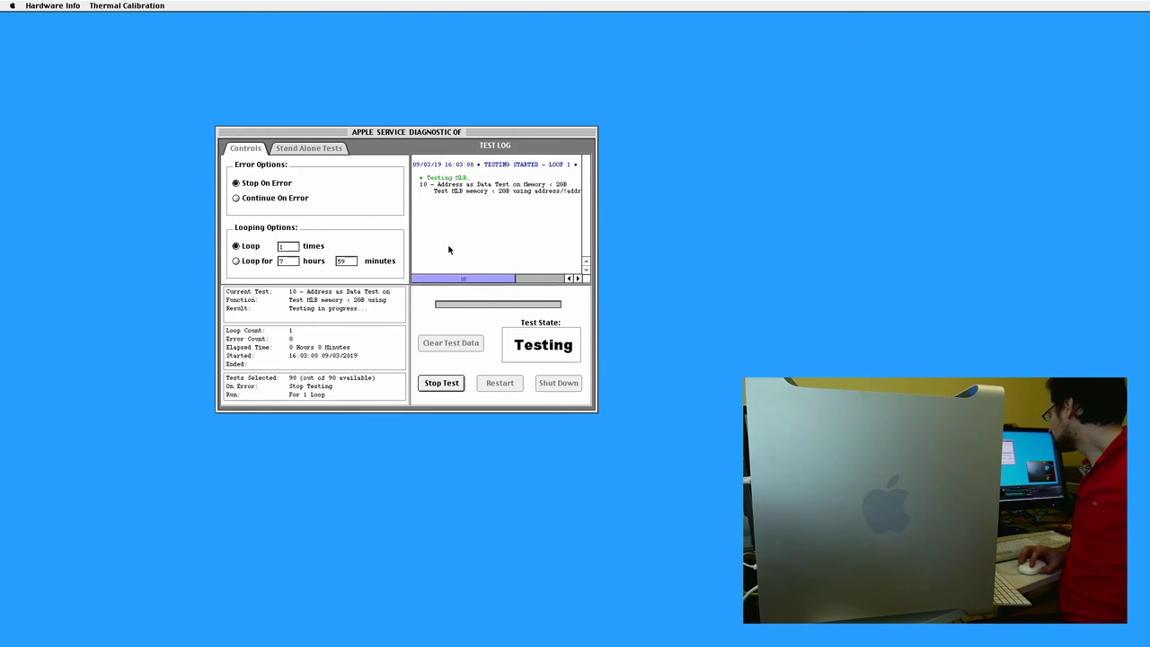
click(457, 390)
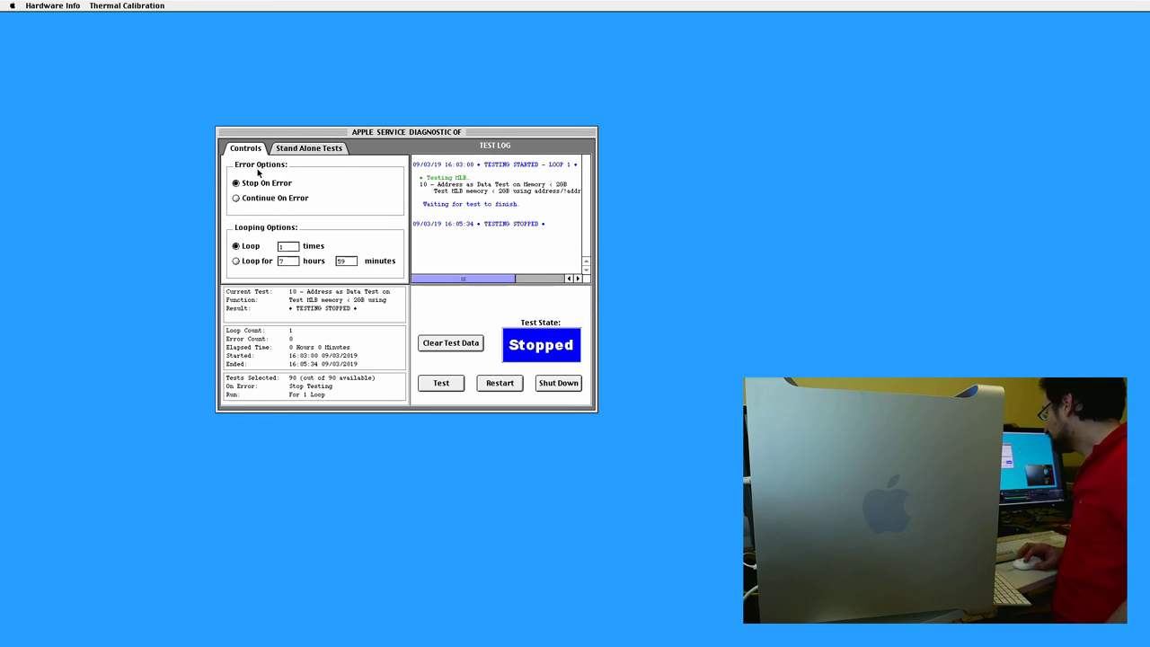
Exclude all the memory tests, DIMM0/J6700 through DIMM7/J7400, from the stand-alone tests.
click(314, 154)
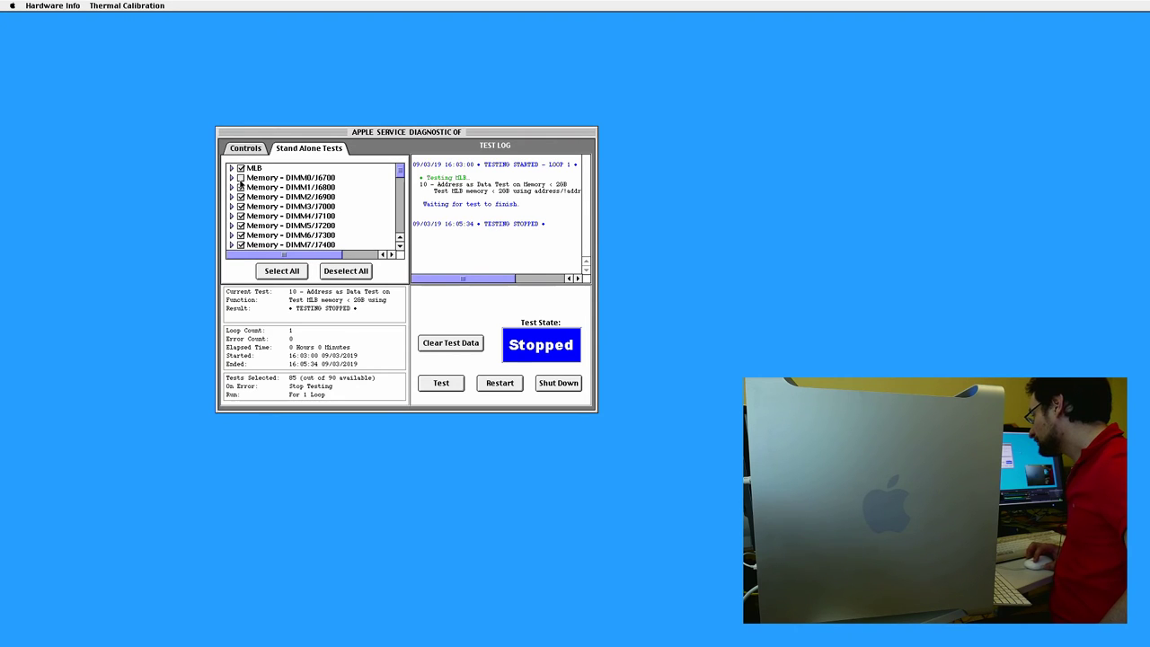
click(240, 187)
click(240, 197)
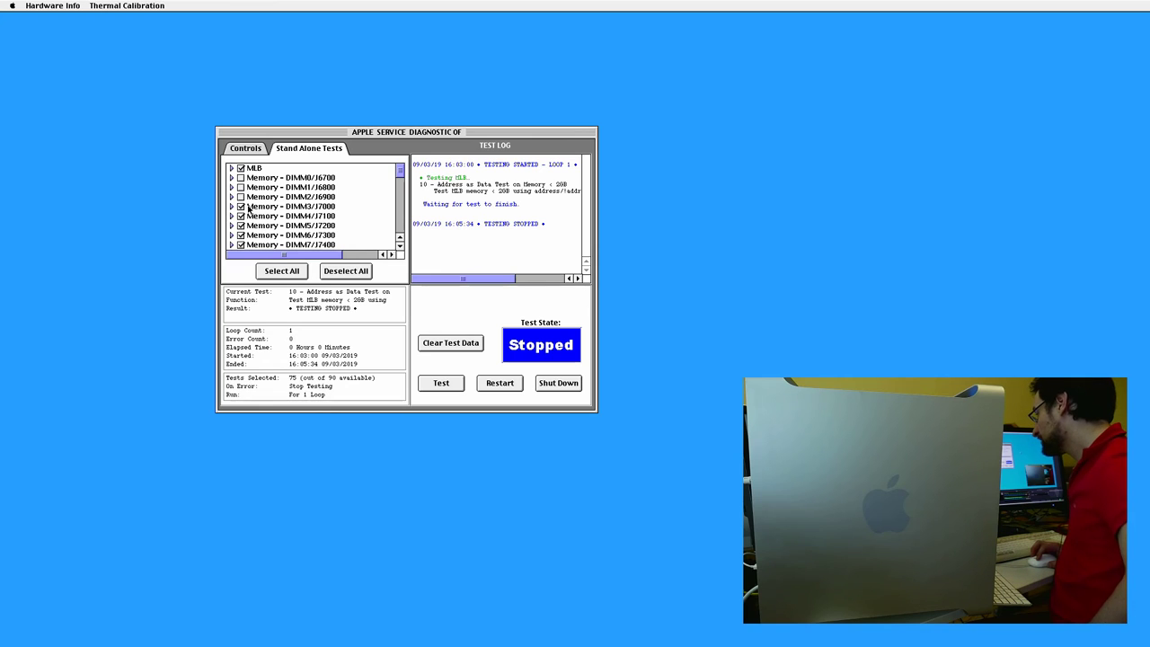
click(247, 207)
click(241, 226)
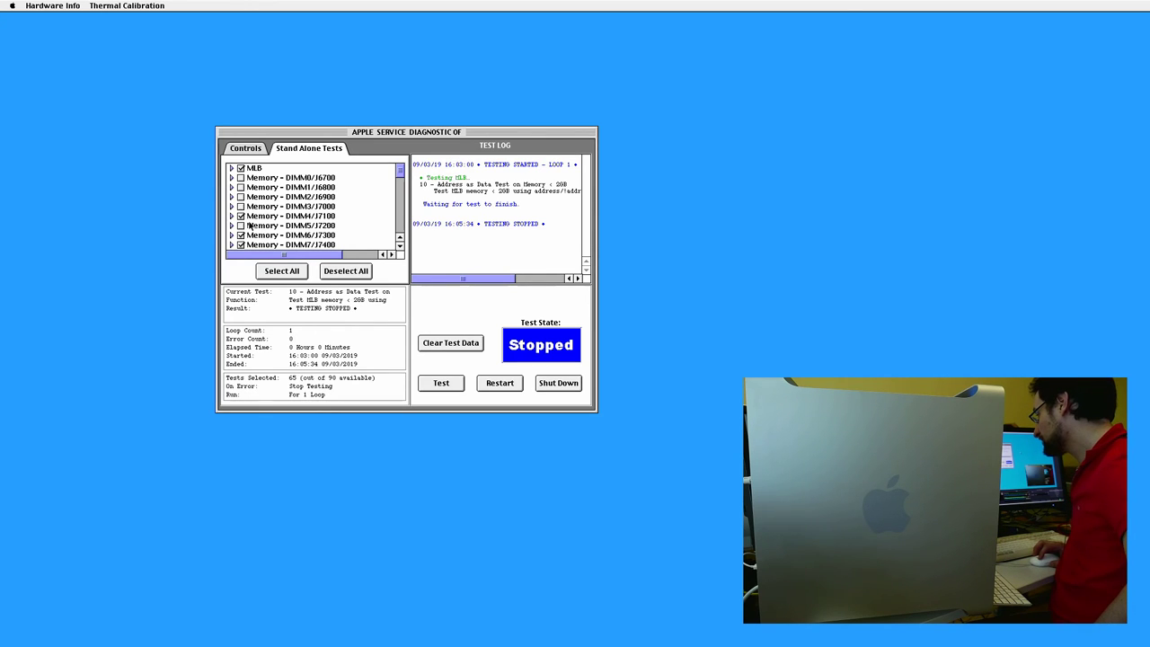
click(251, 225)
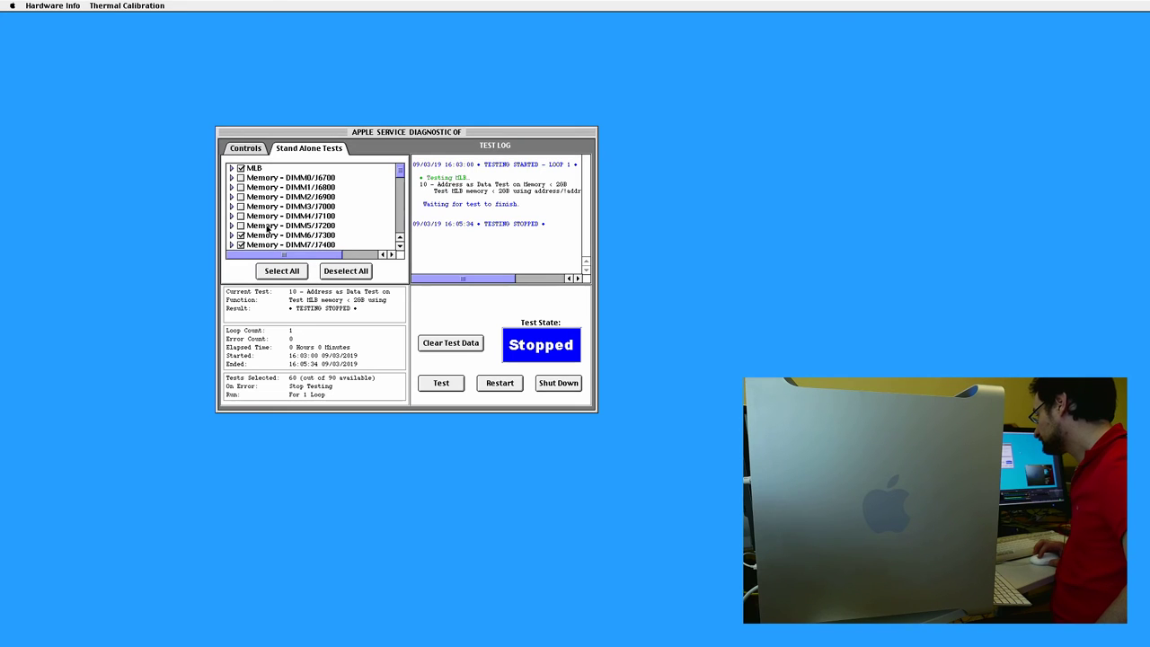
click(269, 229)
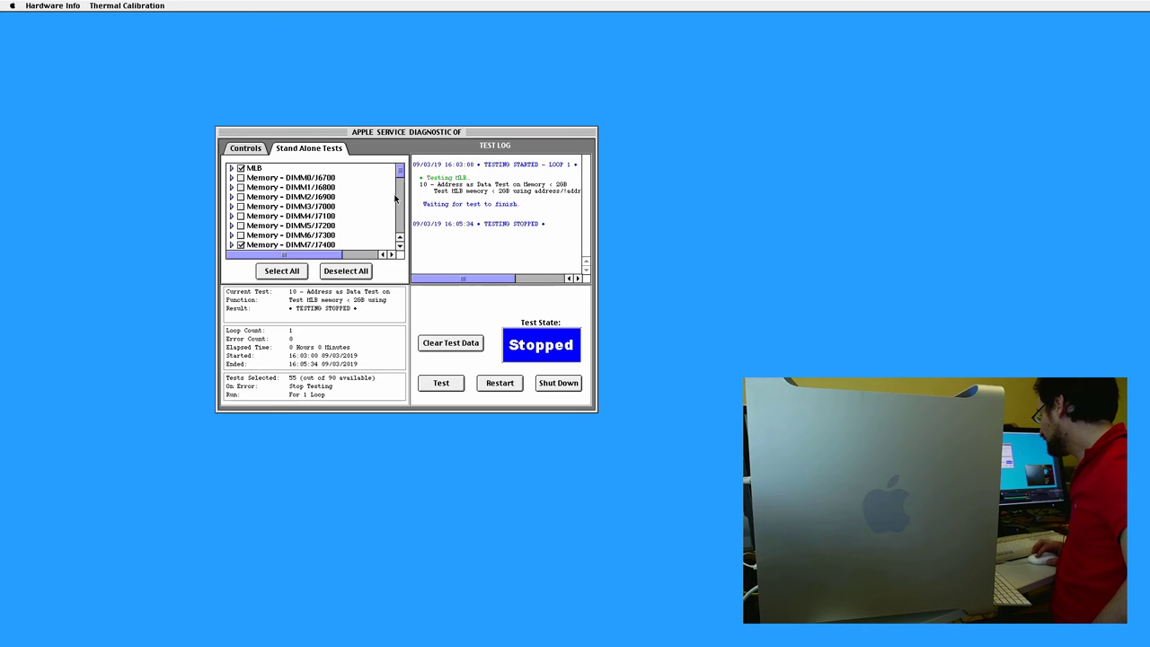
scroll(391, 184, down, 2)
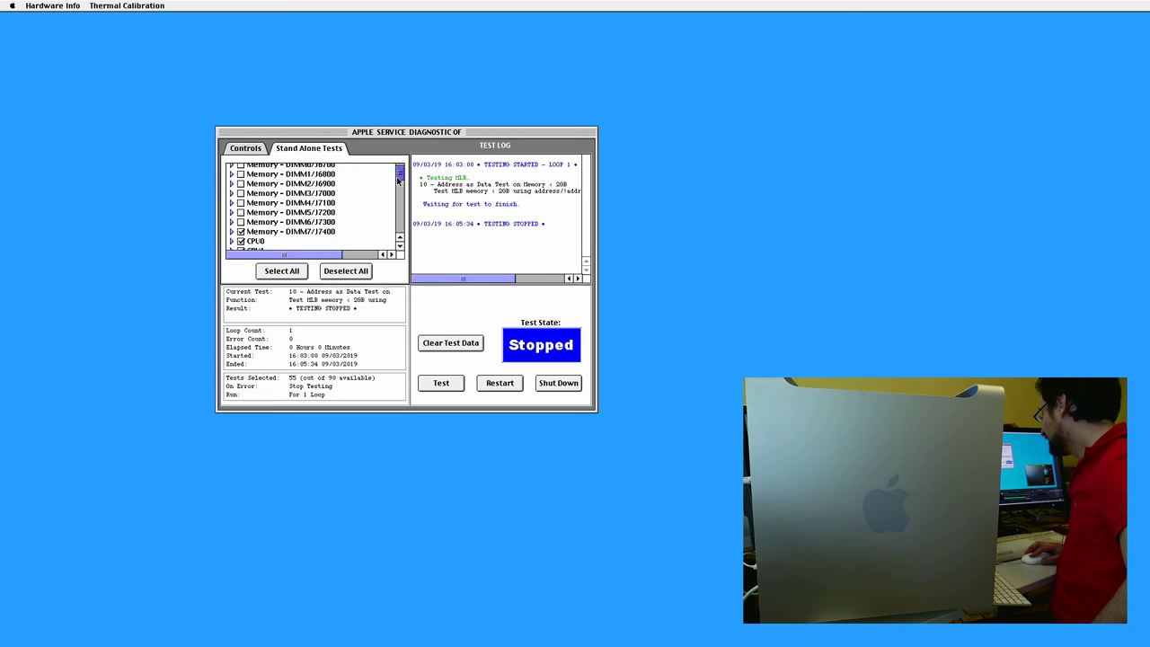
click(322, 222)
click(322, 222)
click(321, 232)
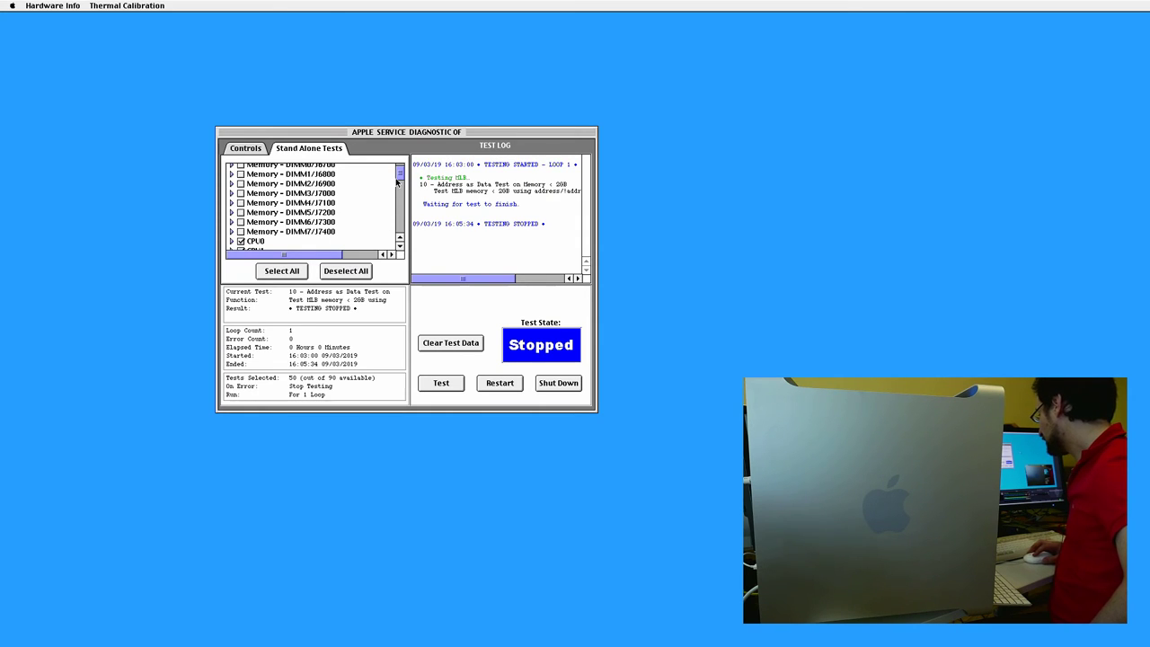
Run the remaining selected stand-alone tests and review the ammeter, temperature and voltmeter sensor entries in the test log.
drag(401, 173, 400, 237)
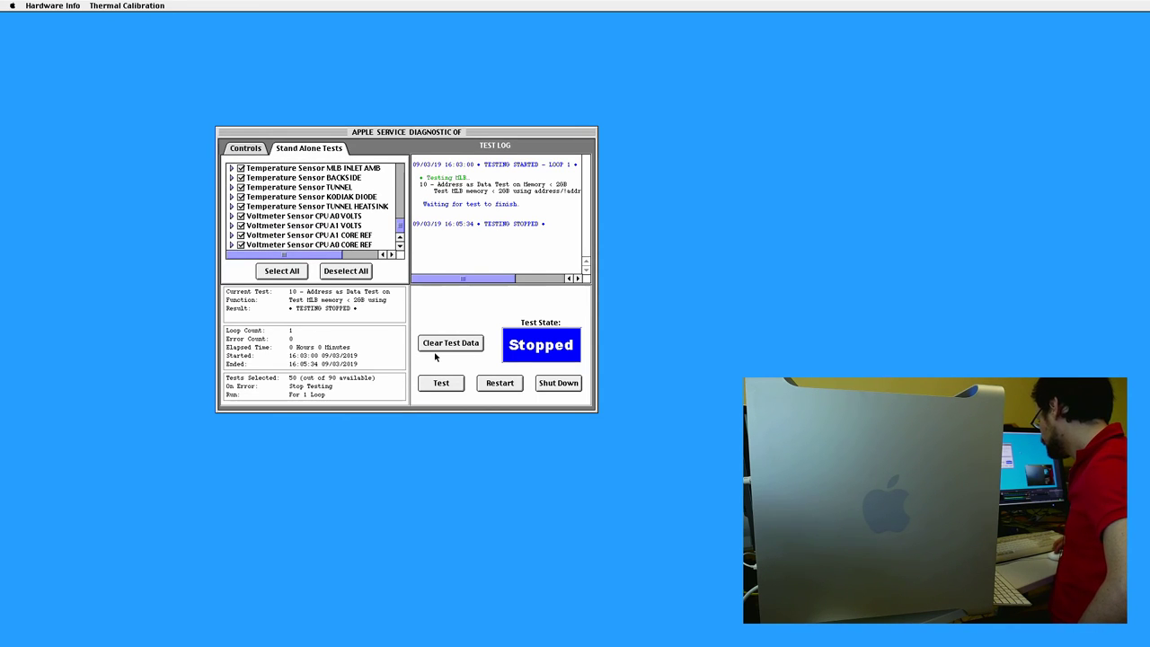
click(453, 390)
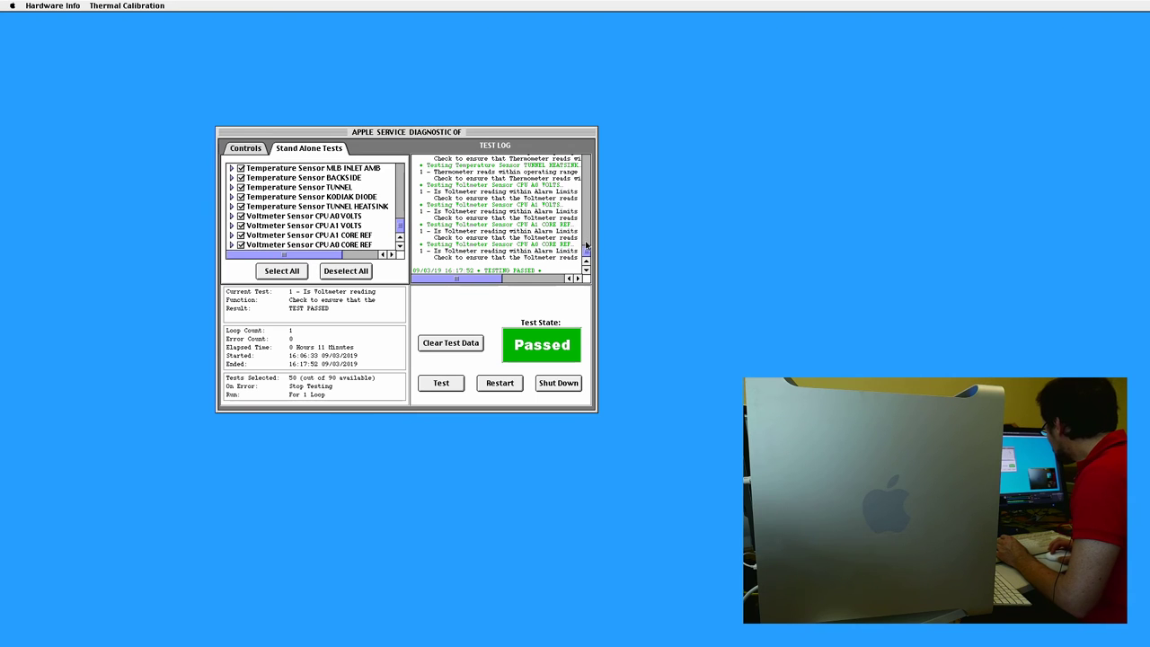
drag(587, 251, 616, 242)
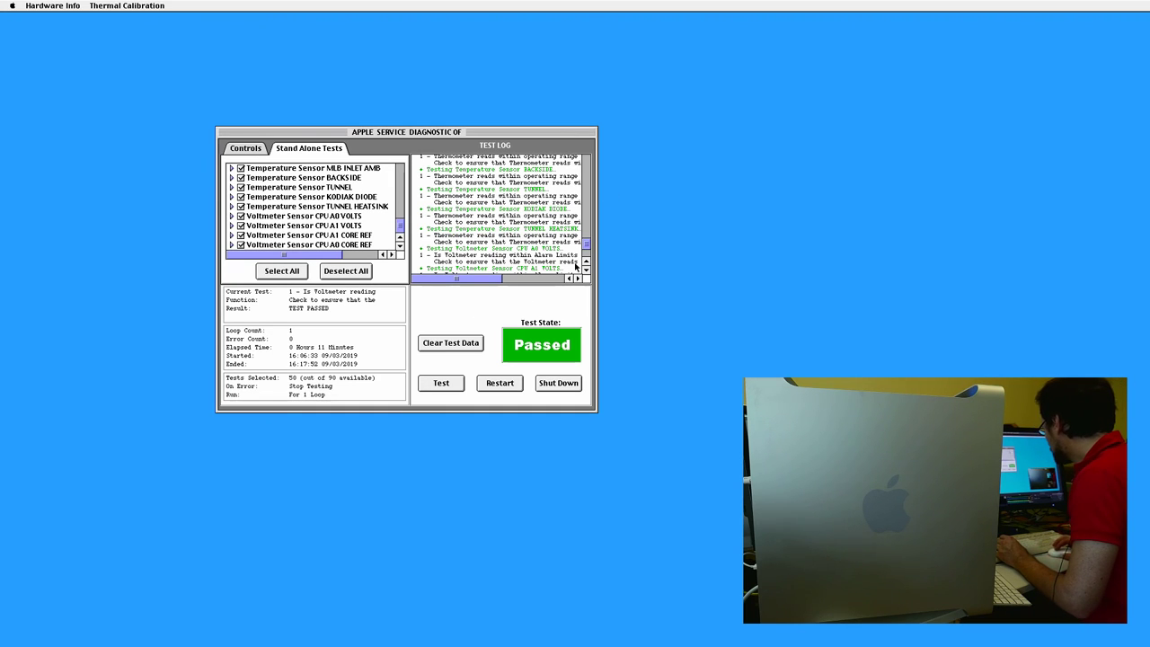
drag(585, 248, 584, 234)
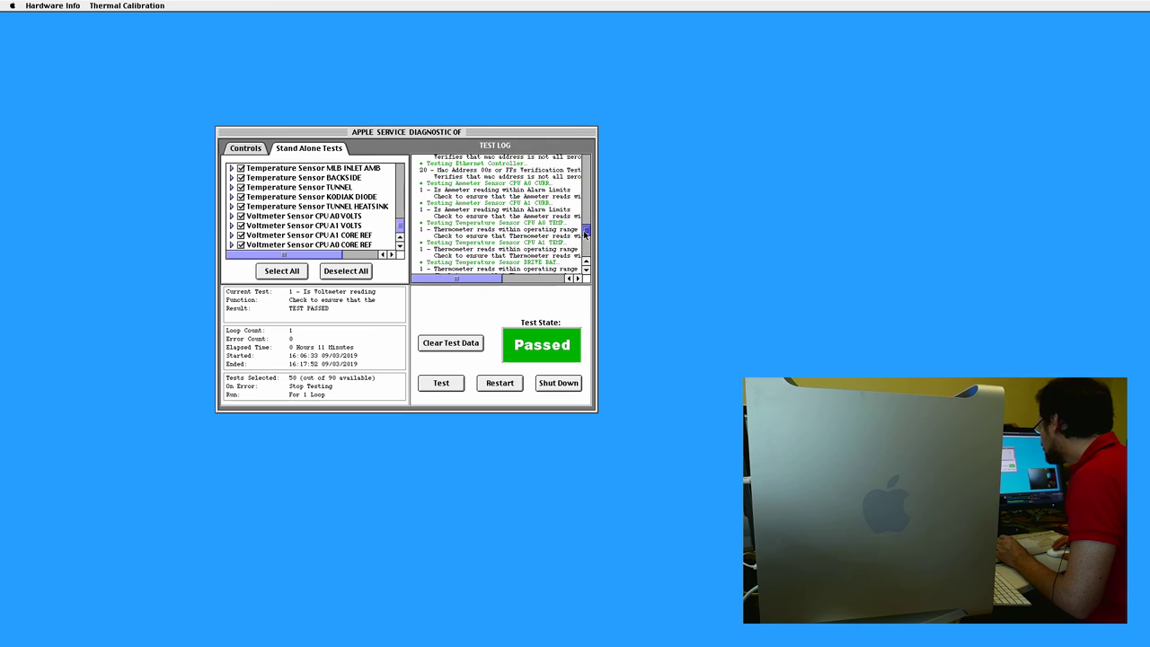
drag(477, 278, 500, 272)
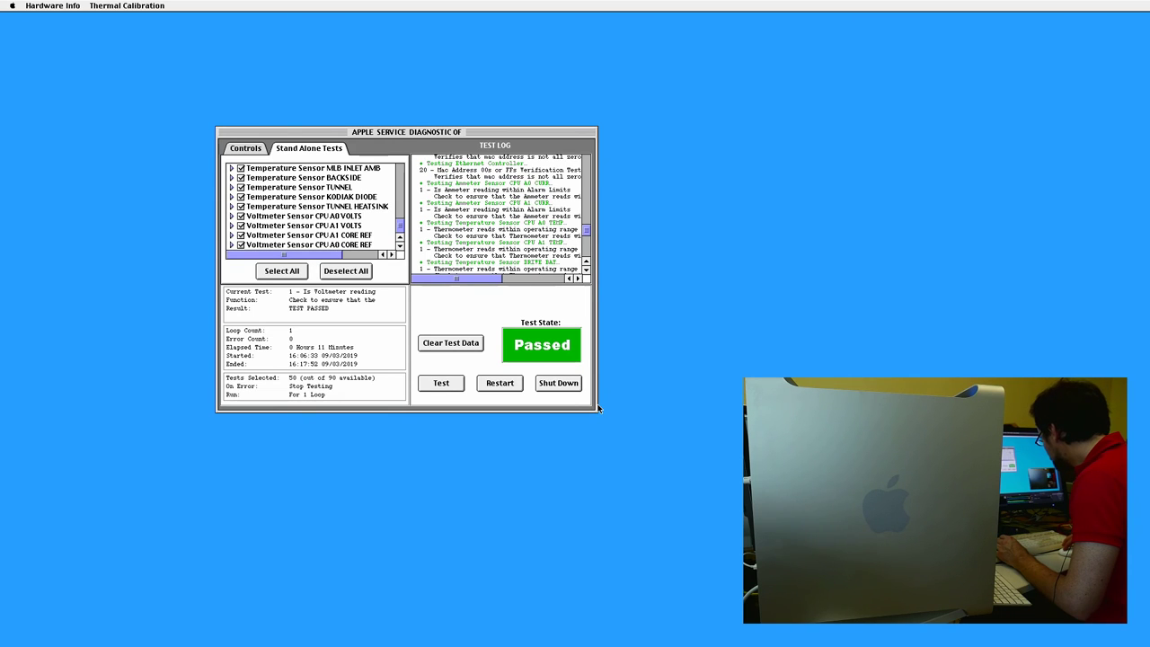
drag(599, 408, 602, 409)
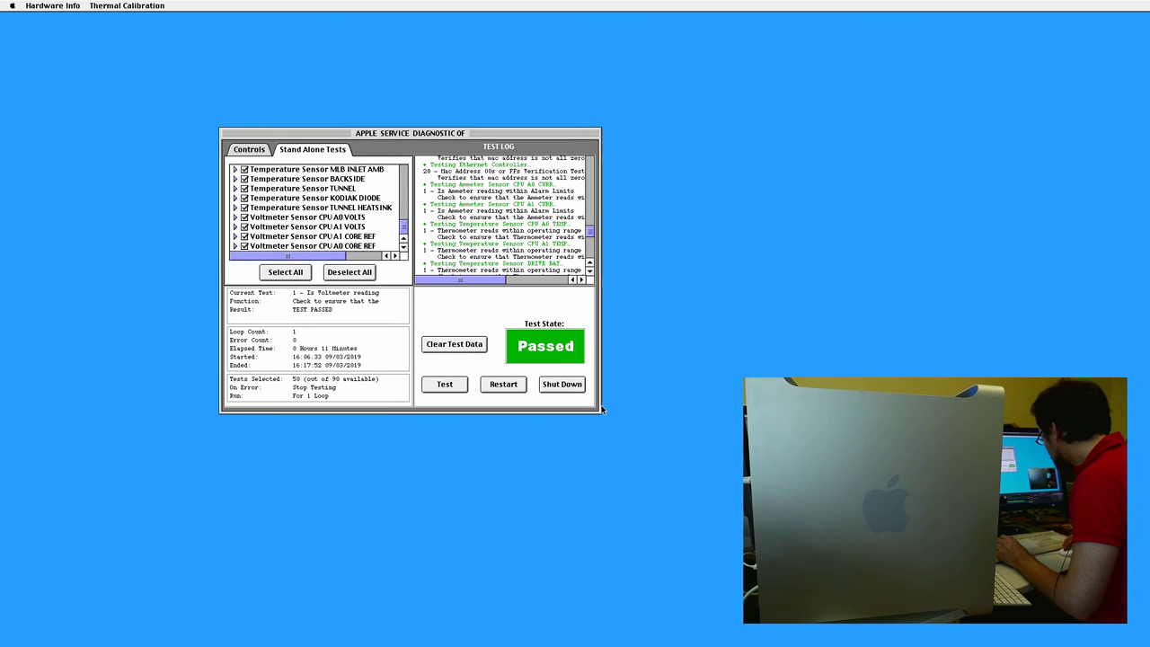
Restart the computer from the diagnostic and boot it from the OS X 10.5 volume.
click(494, 382)
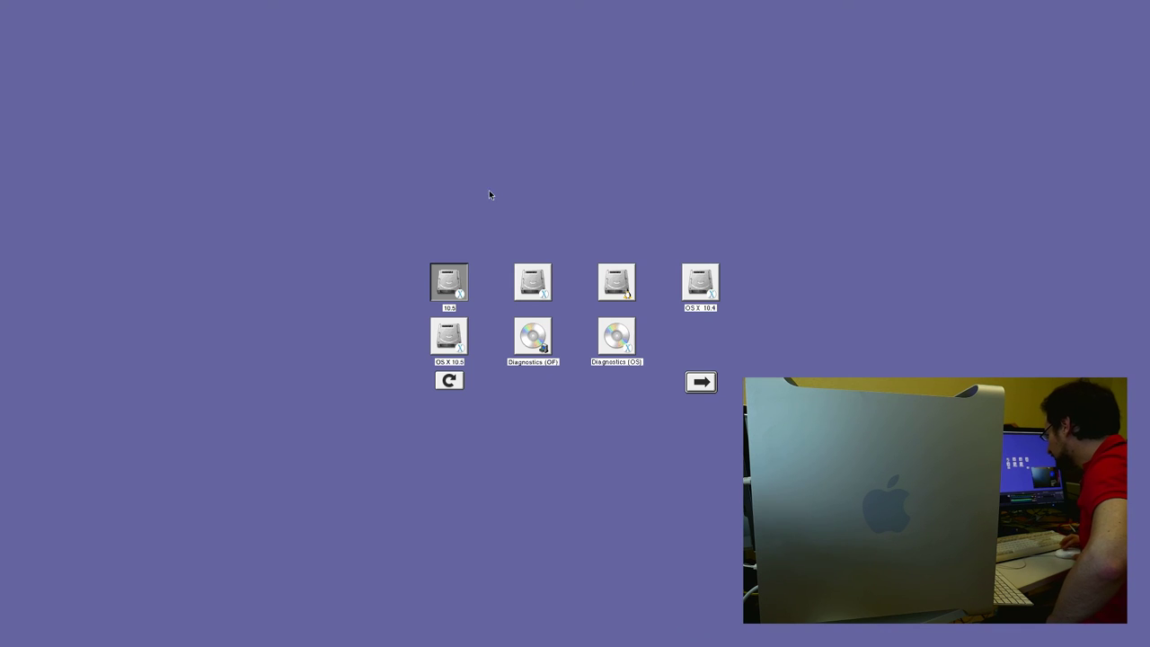
click(447, 340)
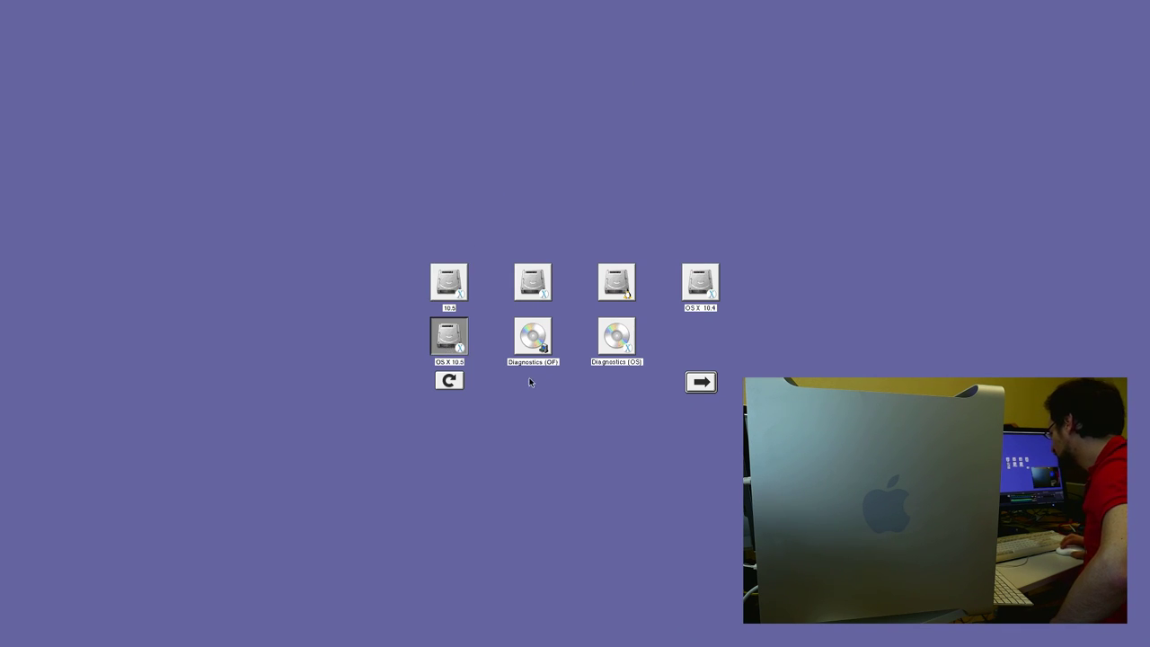
key(Return)
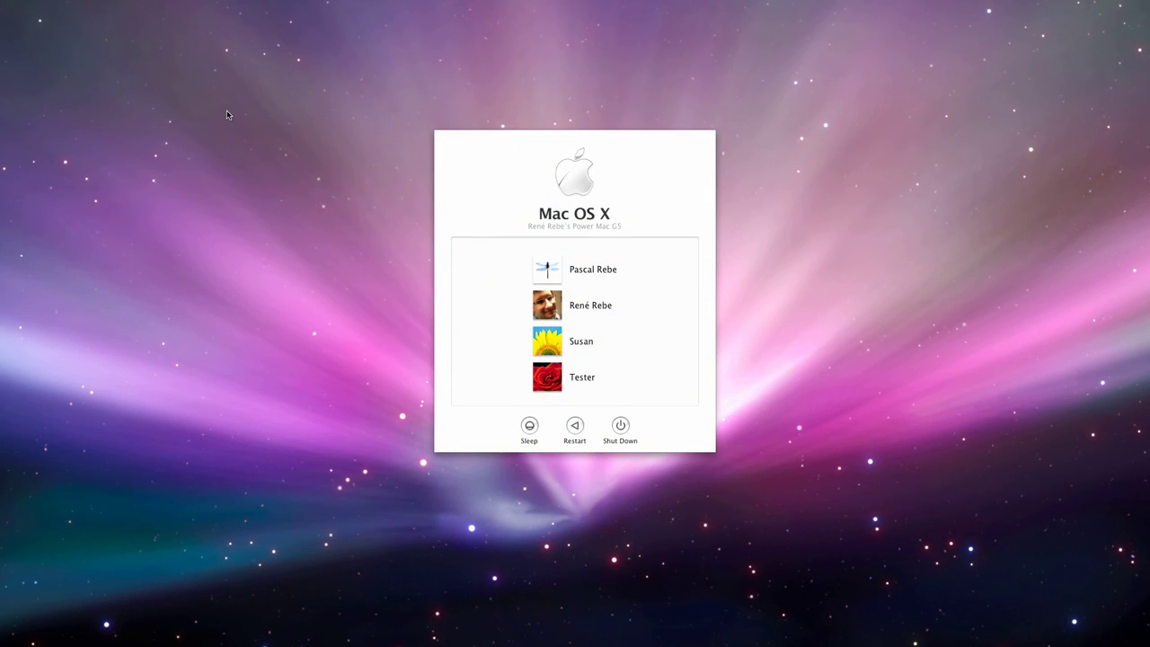
Choose the second user account in the Mac OS X login list for logging in.
key(Down)
key(Down)
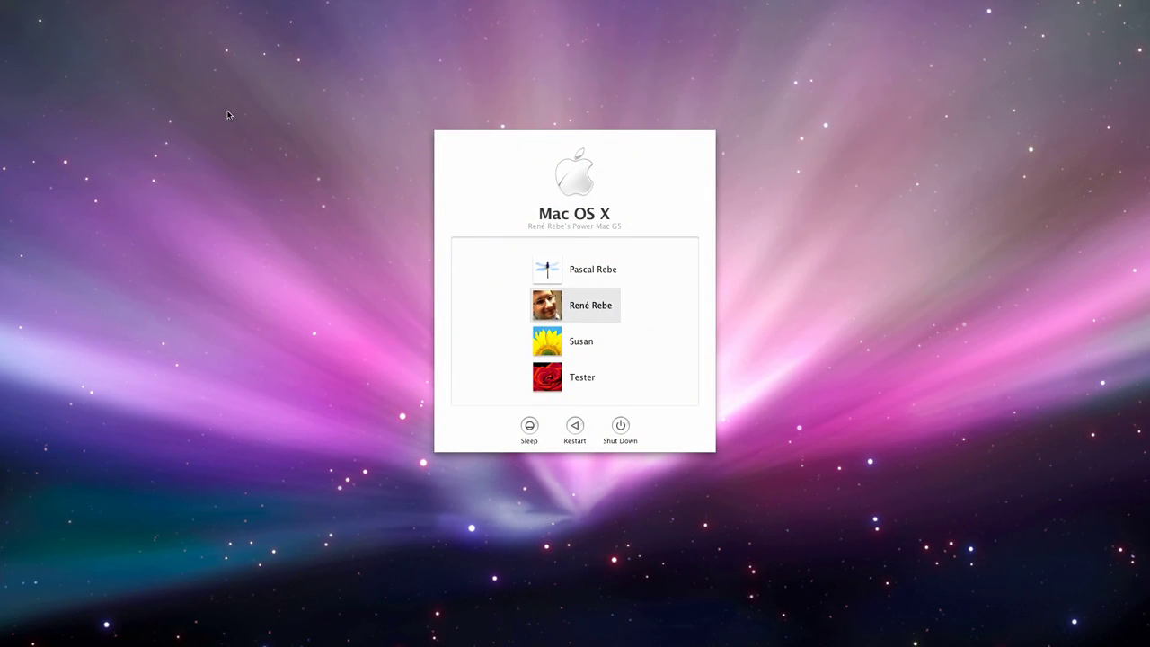
key(Return)
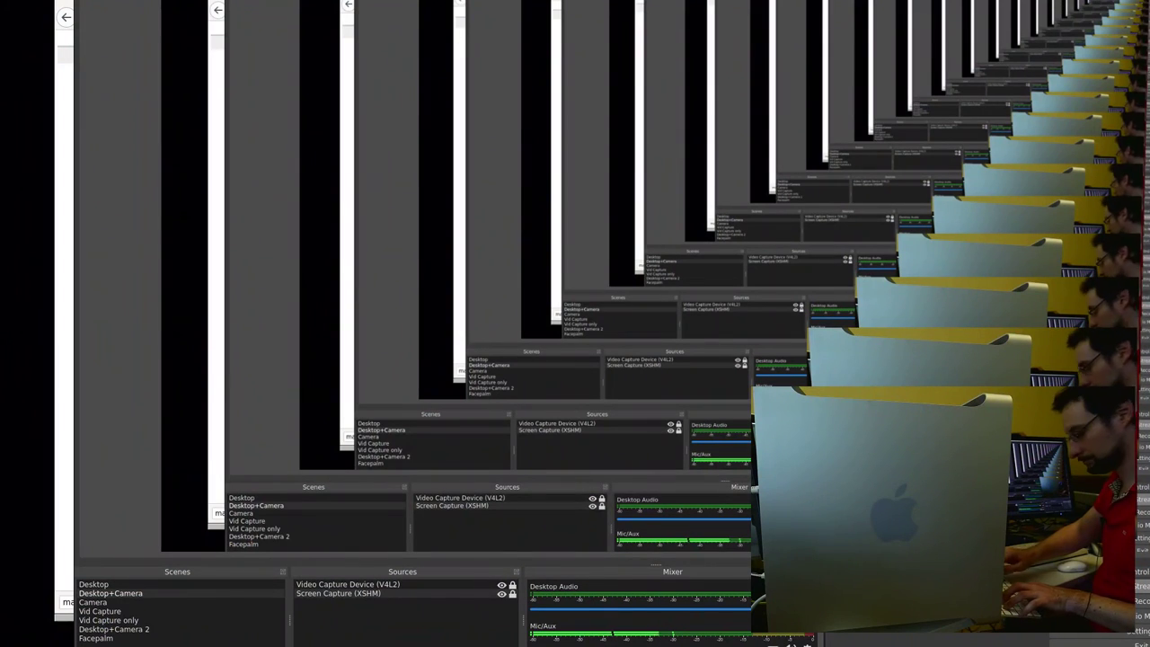
click(94, 584)
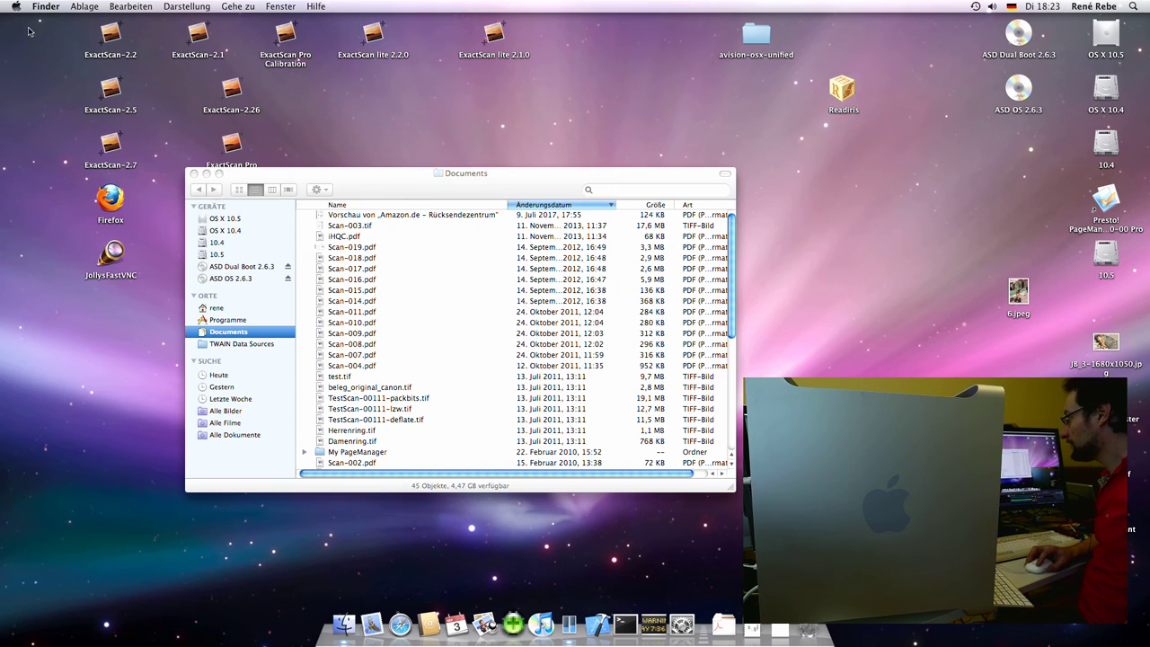
Open the detailed system information from About This Mac and examine the hardware overview and the power-on self-test diagnostics.
click(16, 6)
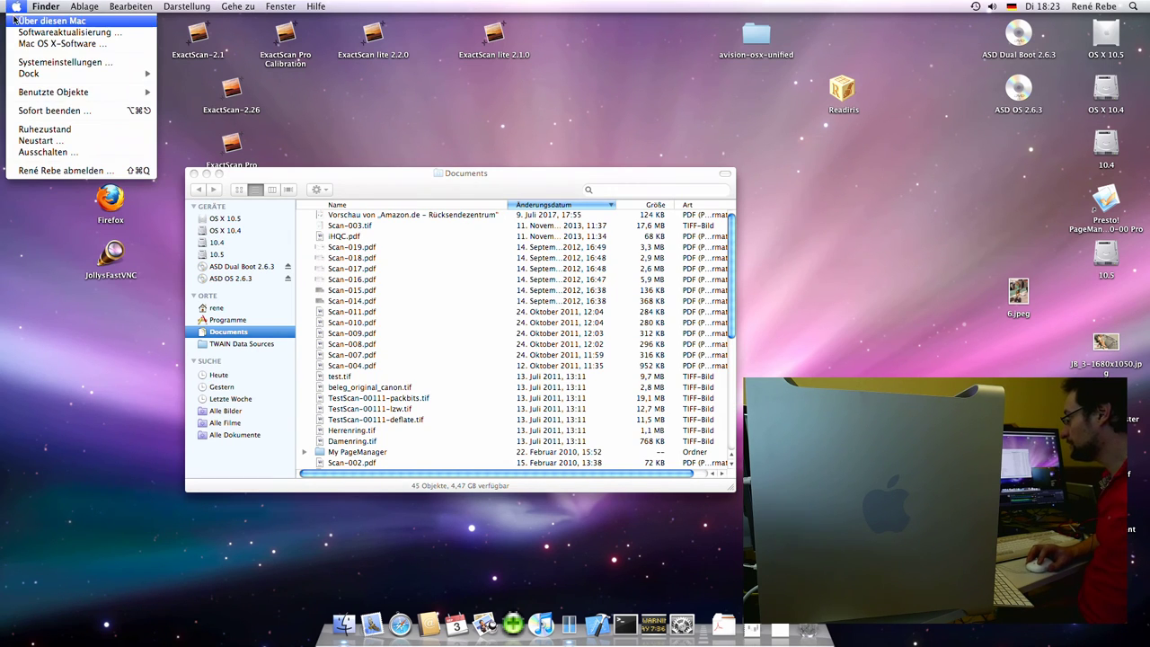
click(16, 20)
drag(249, 188, 247, 153)
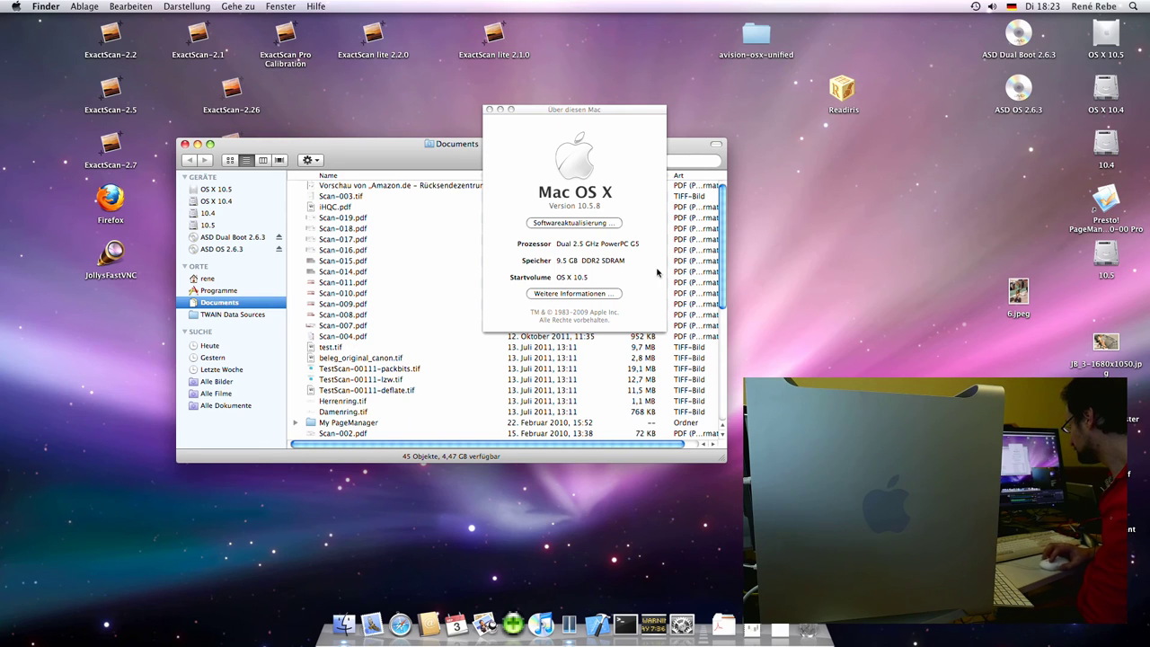
click(570, 294)
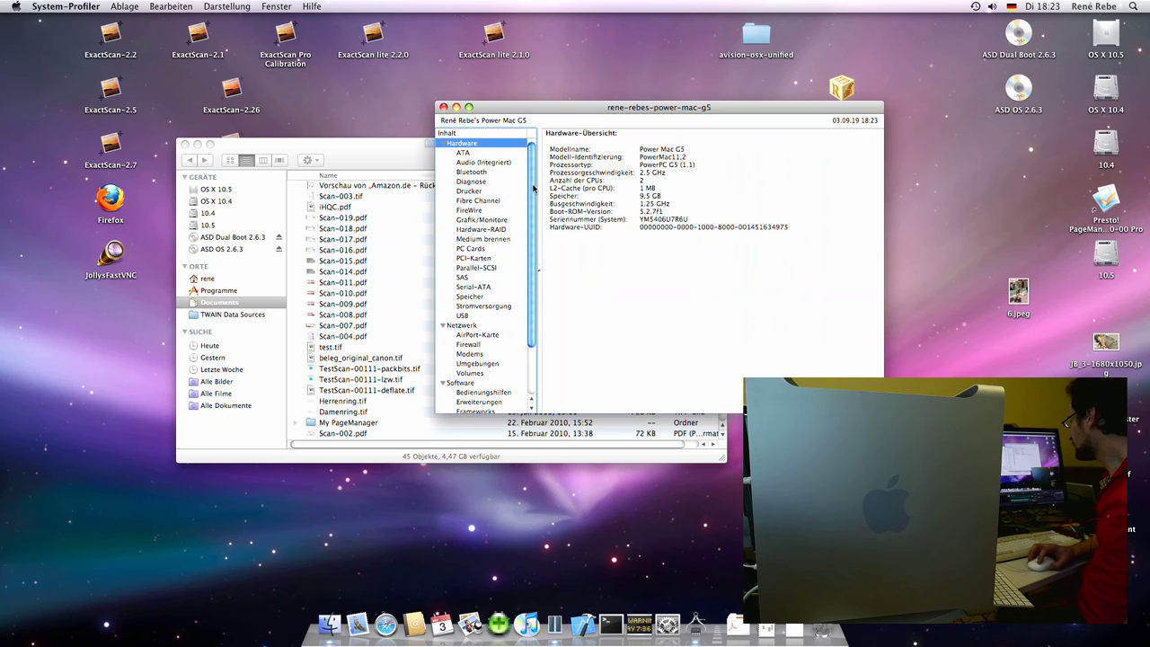
click(502, 181)
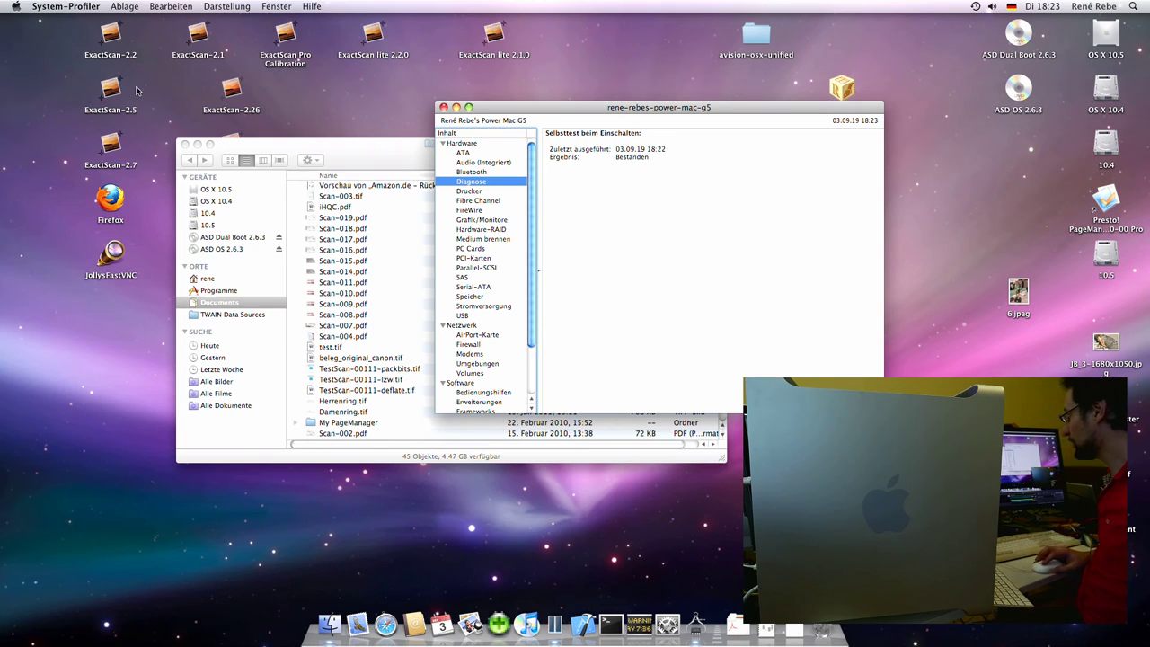
Restart the computer from Mac OS X and confirm the restart.
click(12, 6)
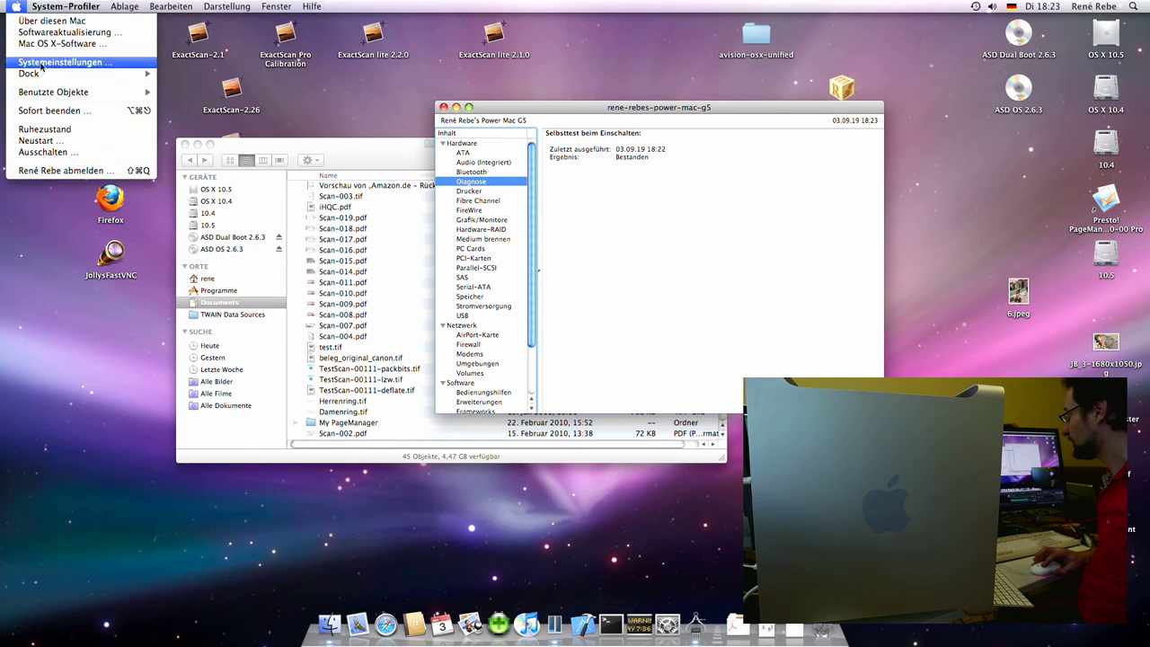
click(80, 143)
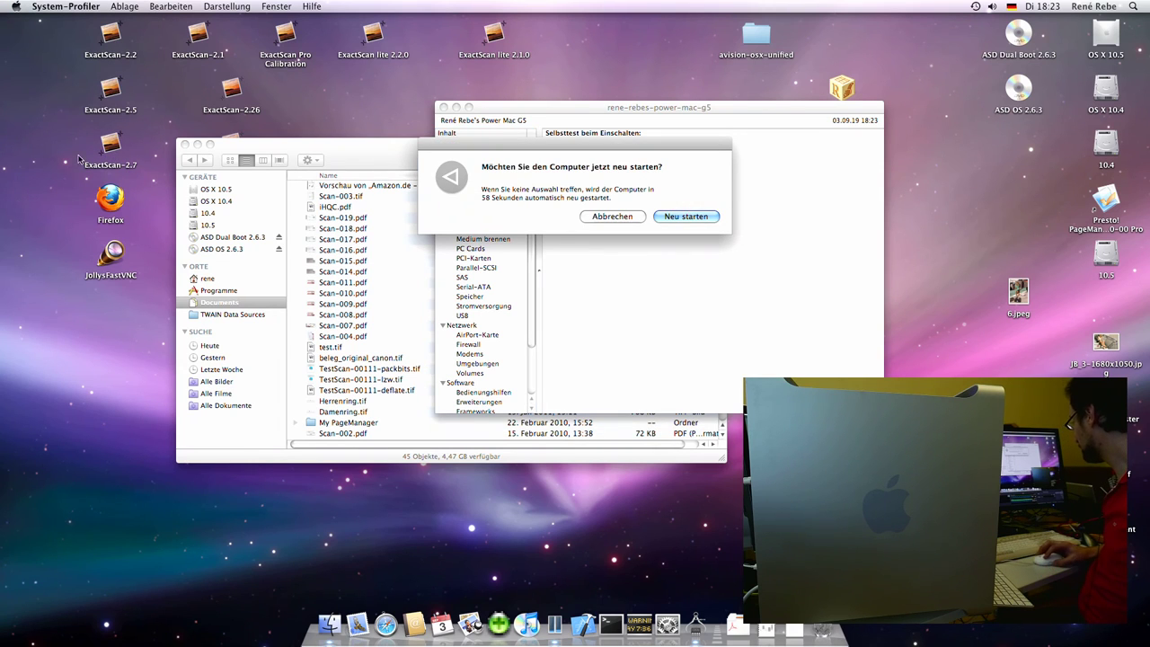
click(710, 222)
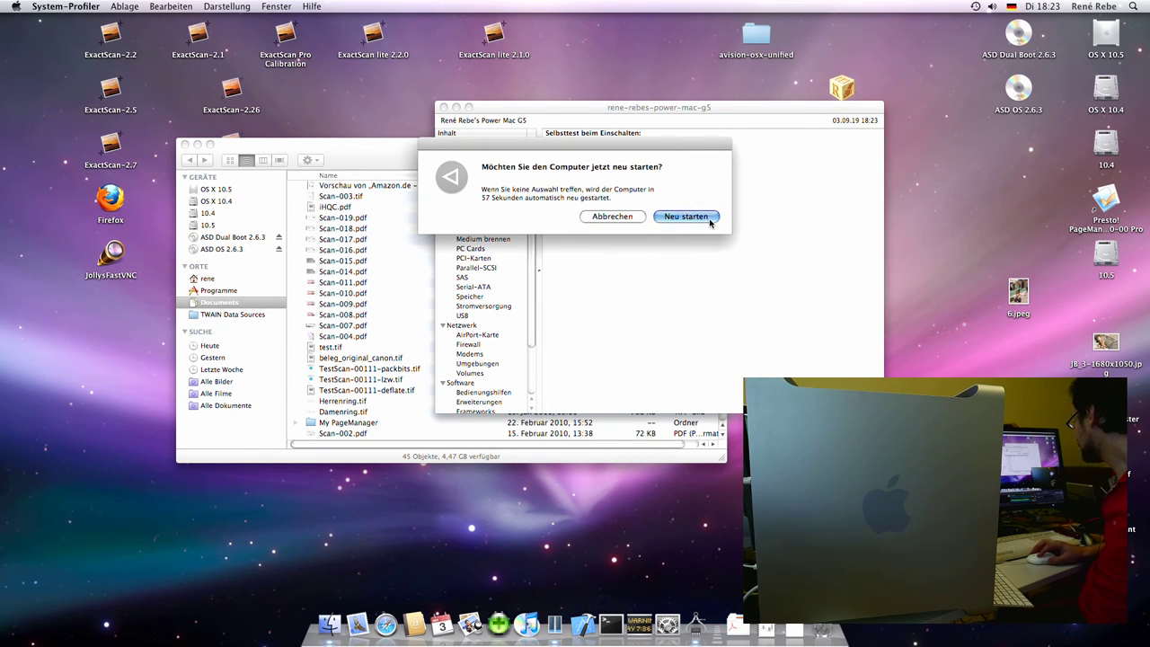